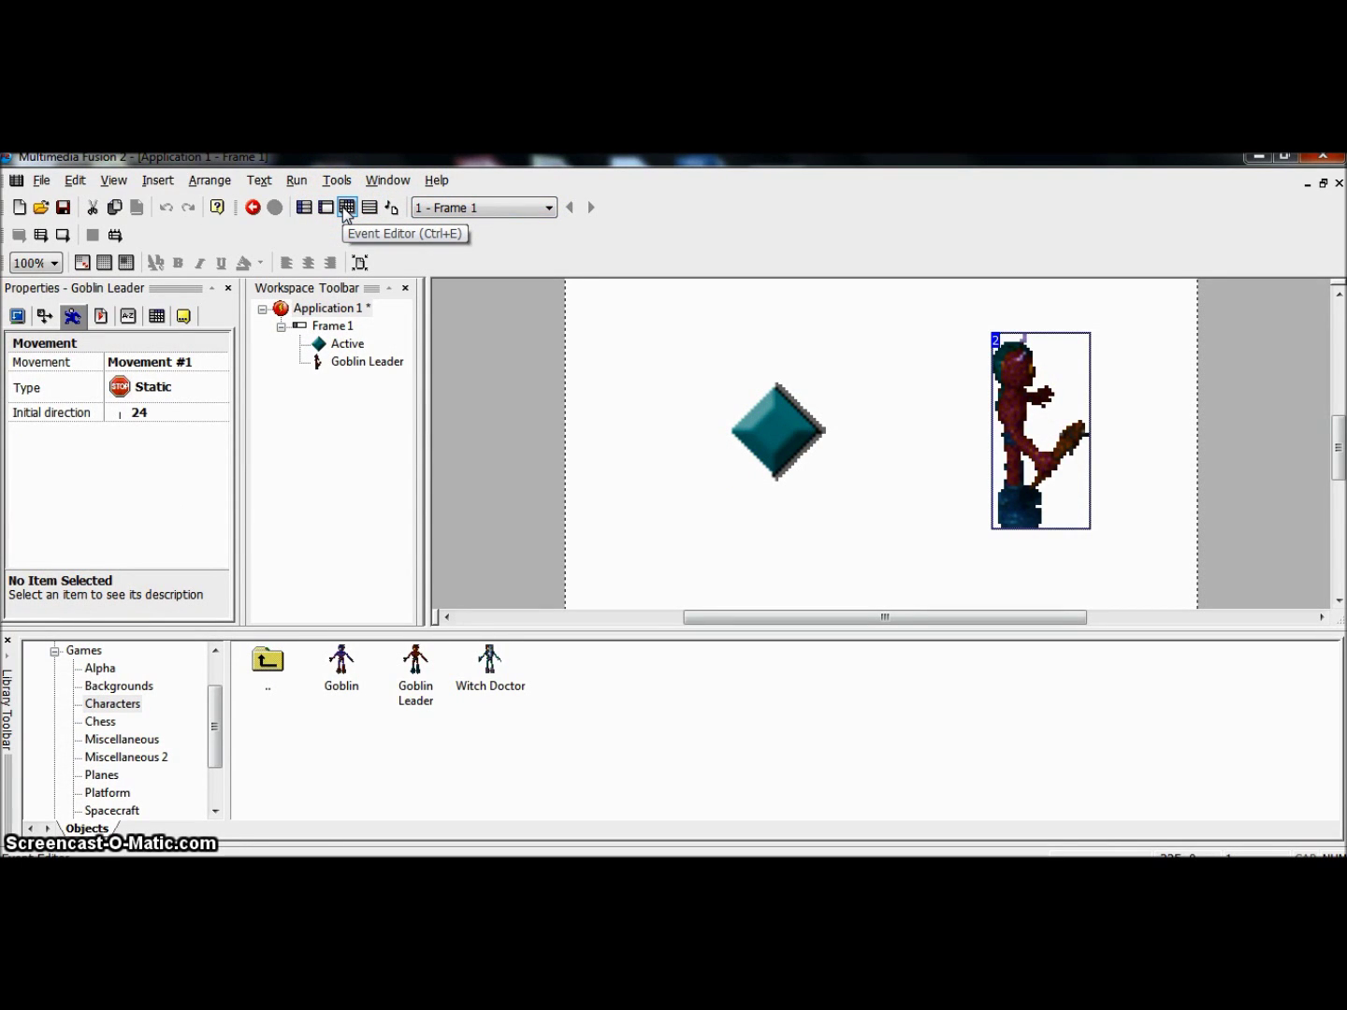
In the Event Editor, create a condition for a collision between the Active object and the Goblin Leader.
left_click(343, 212)
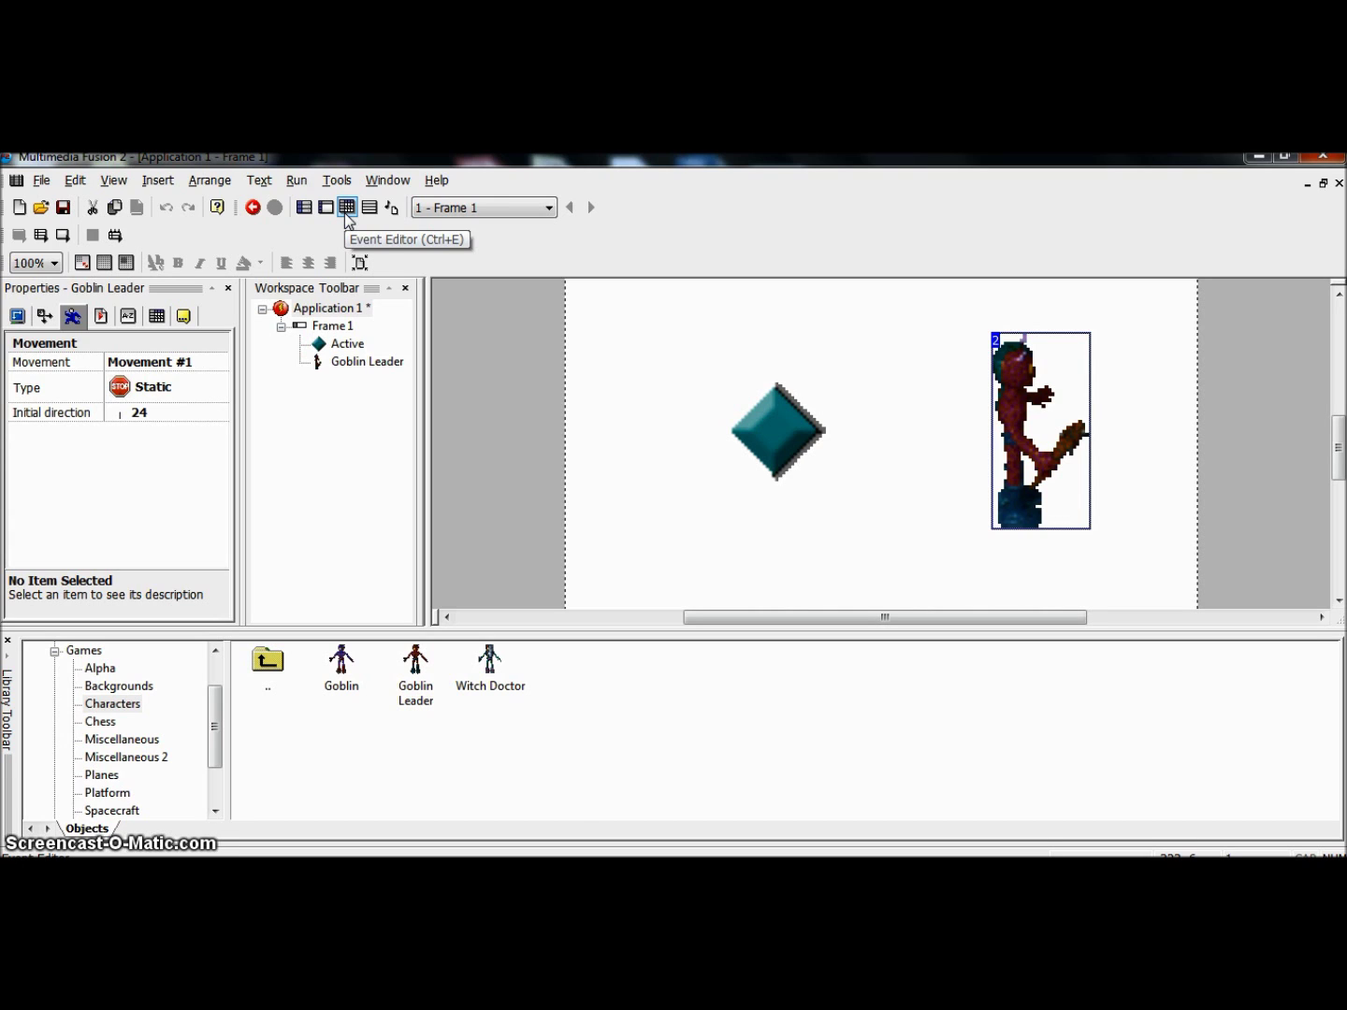
left_click(345, 213)
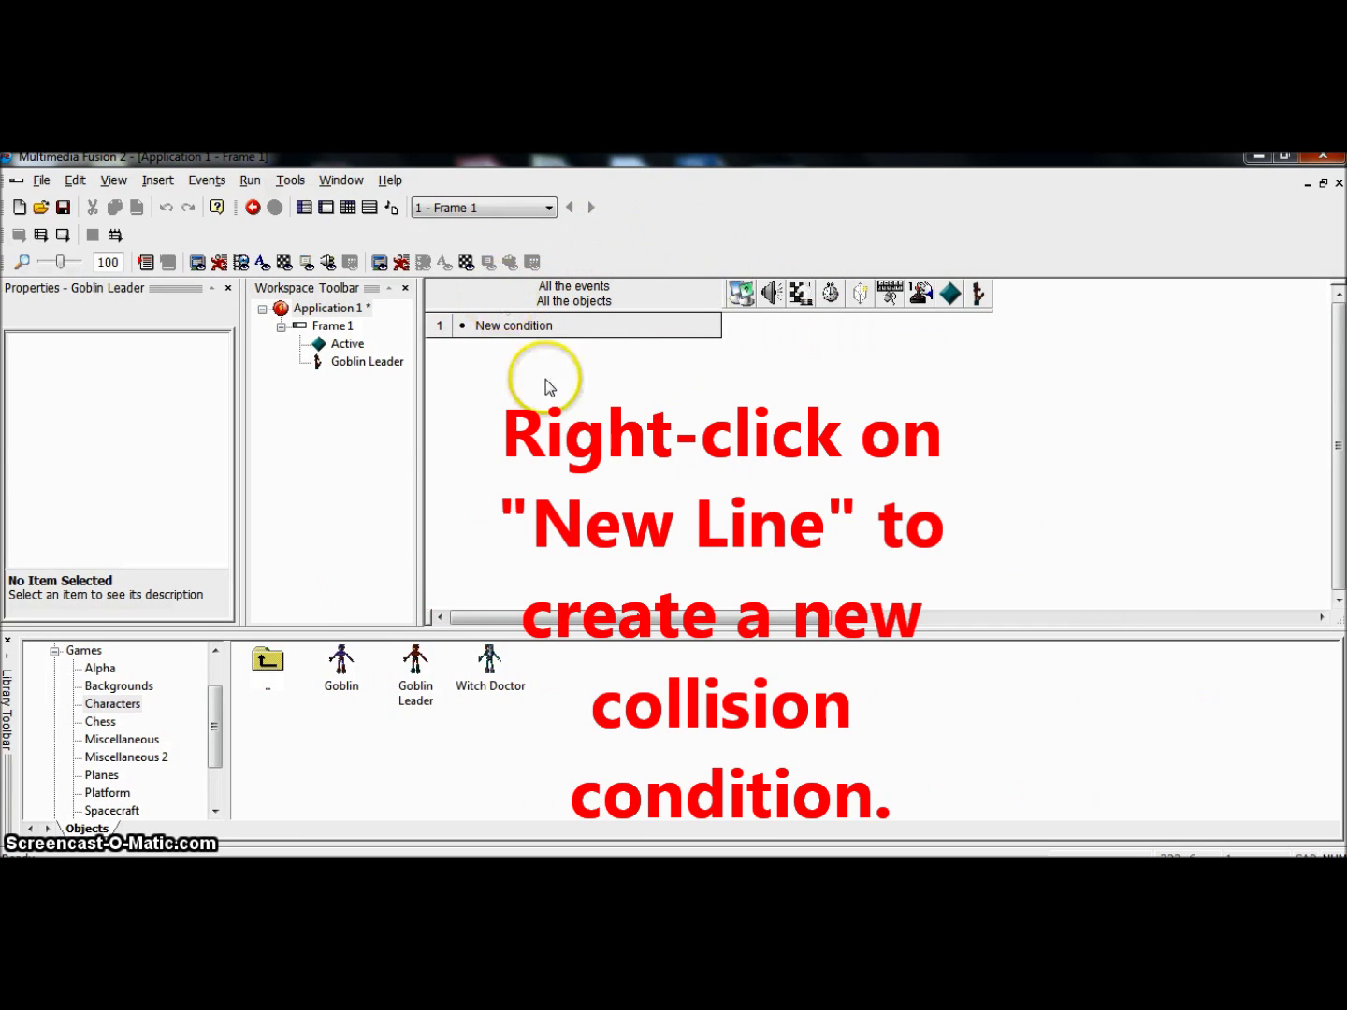
left_click(505, 329)
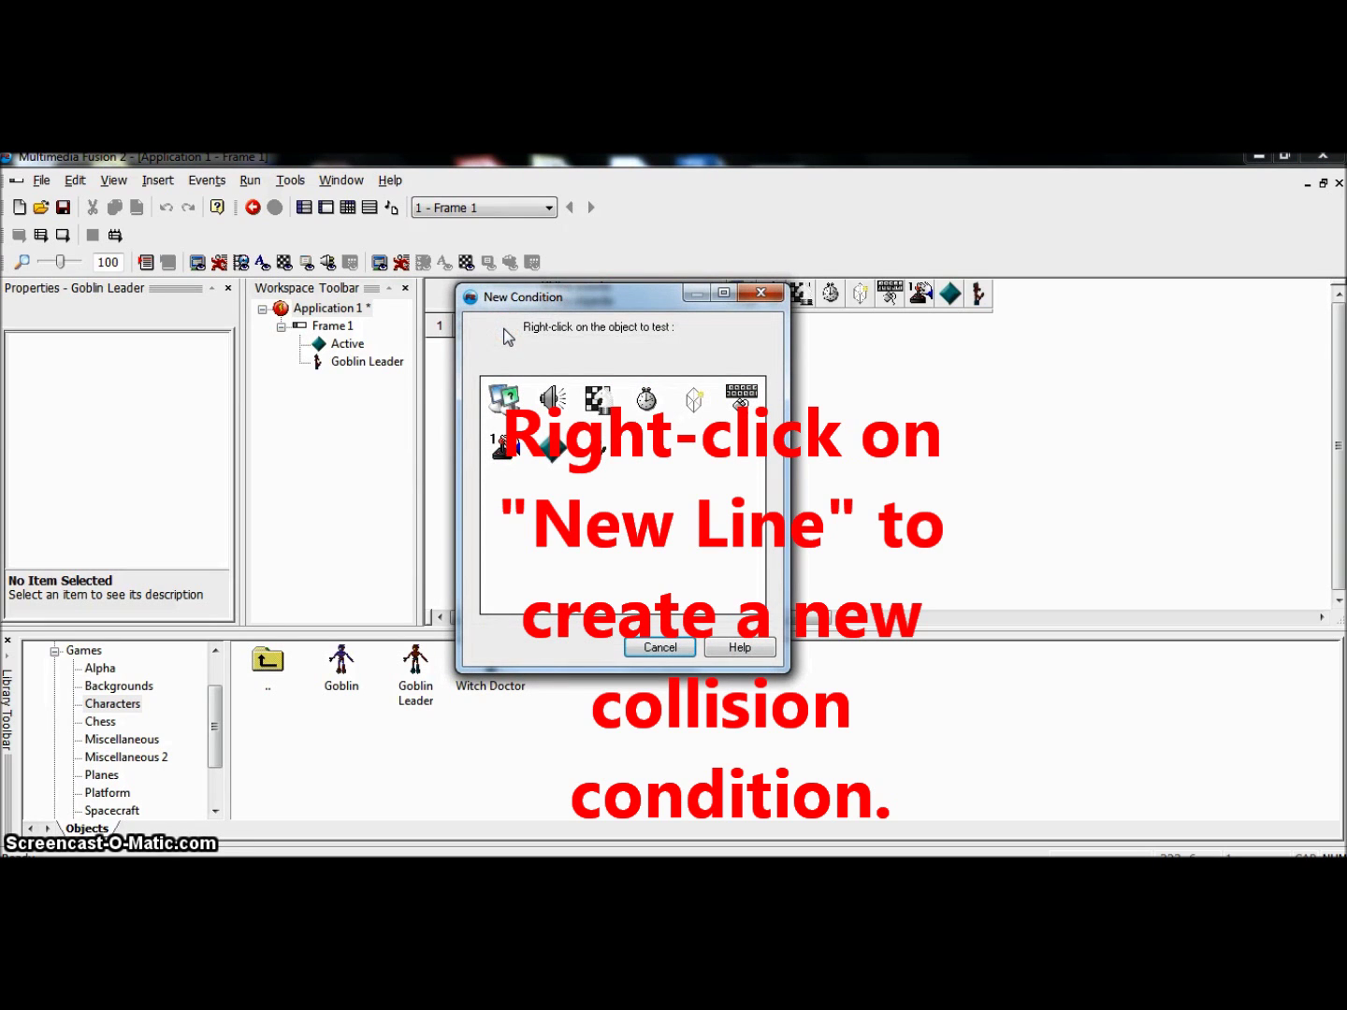
left_click_drag(568, 301, 557, 249)
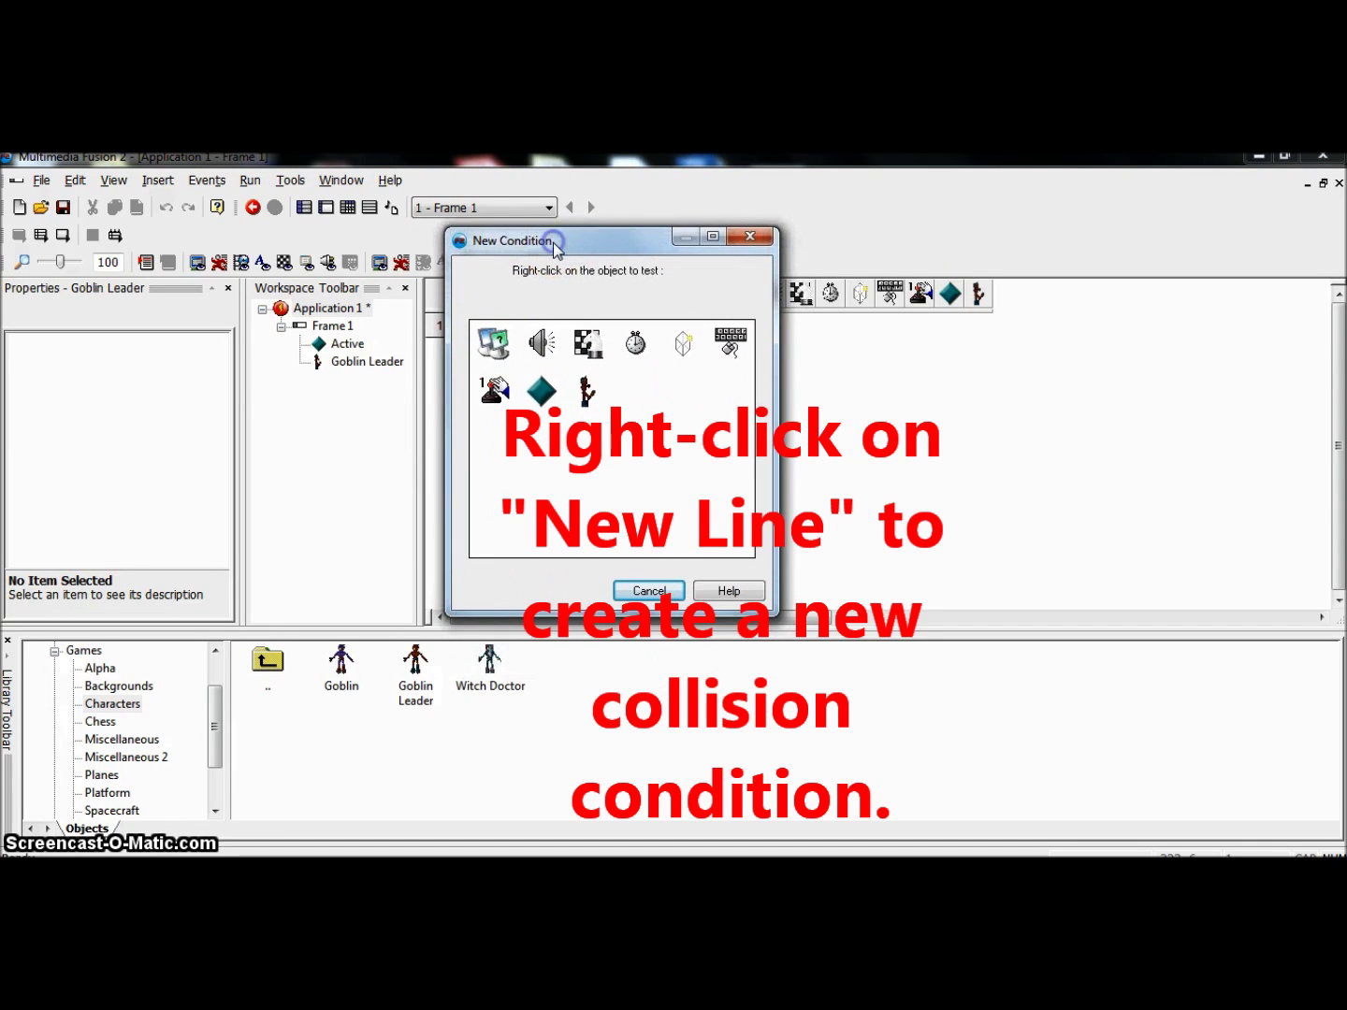
right_click(551, 401)
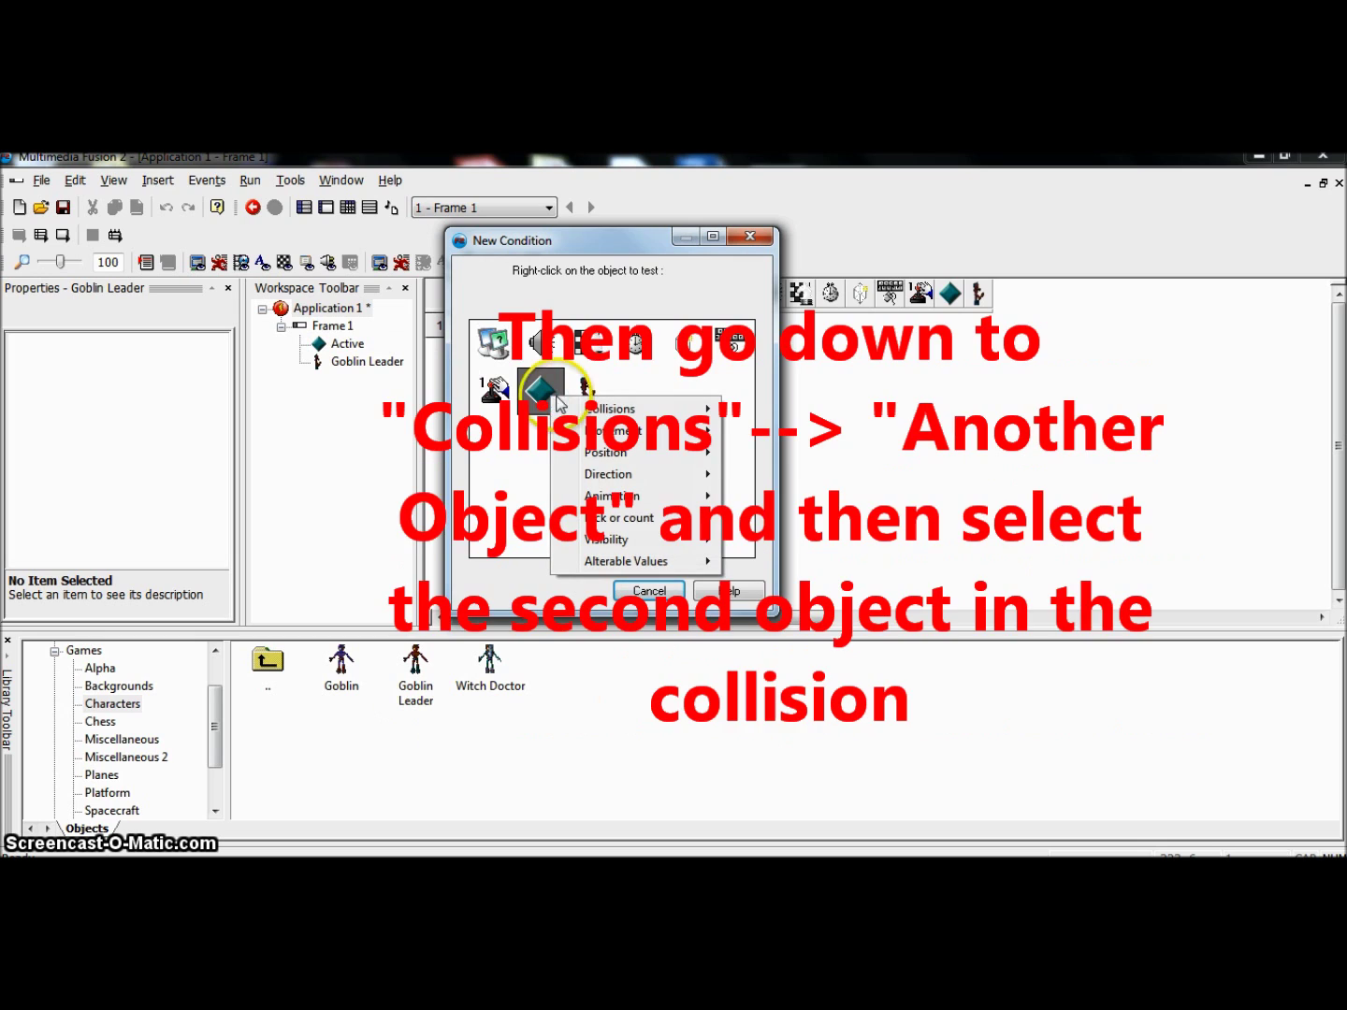
mouse_move(608, 411)
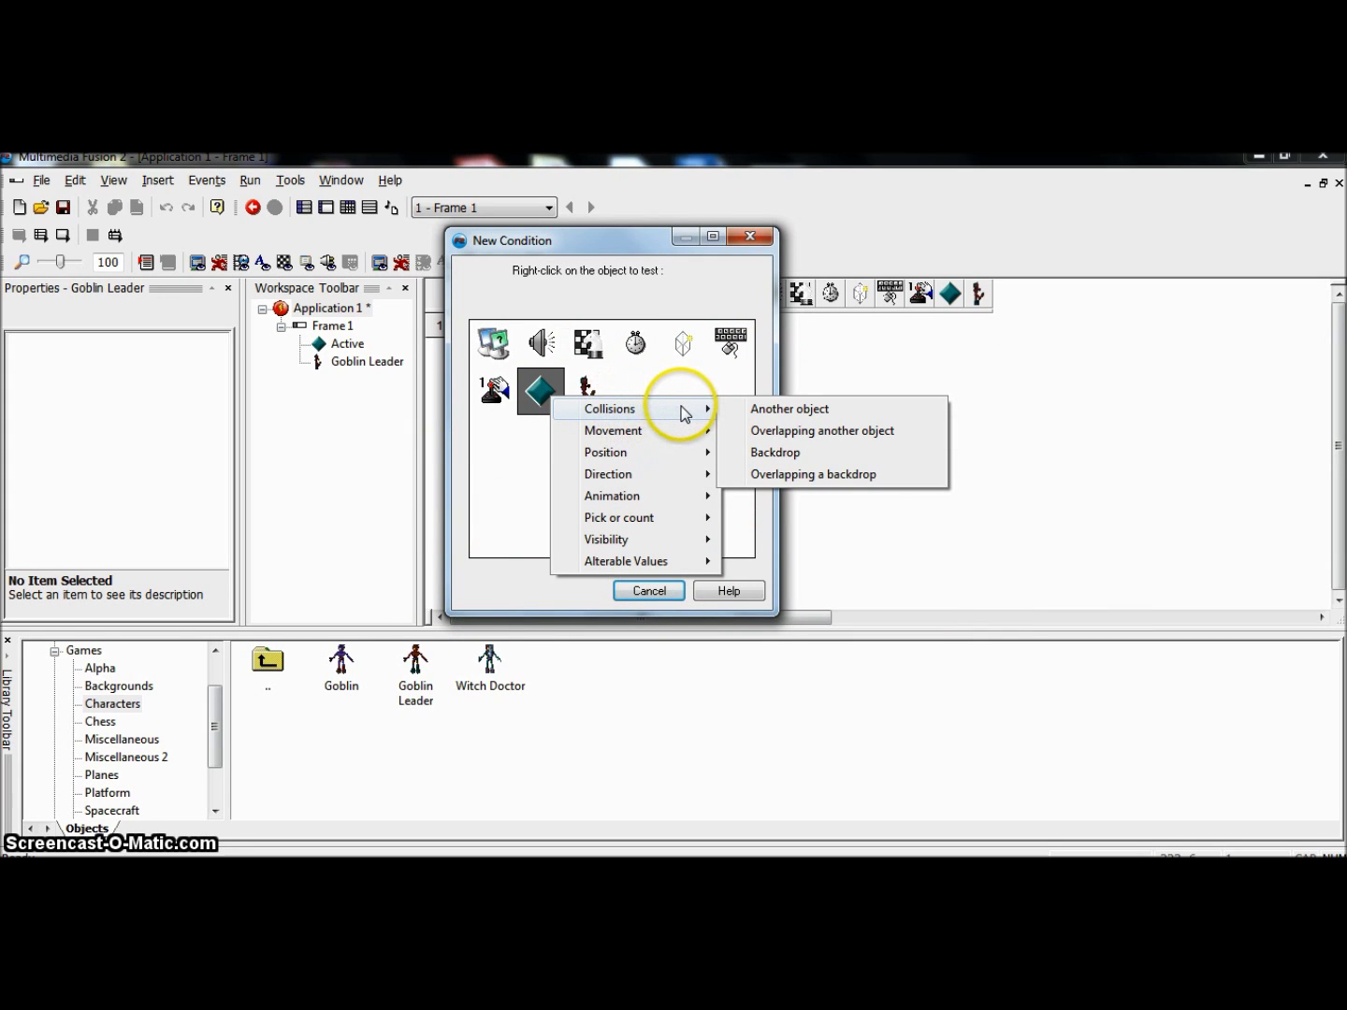
left_click(768, 408)
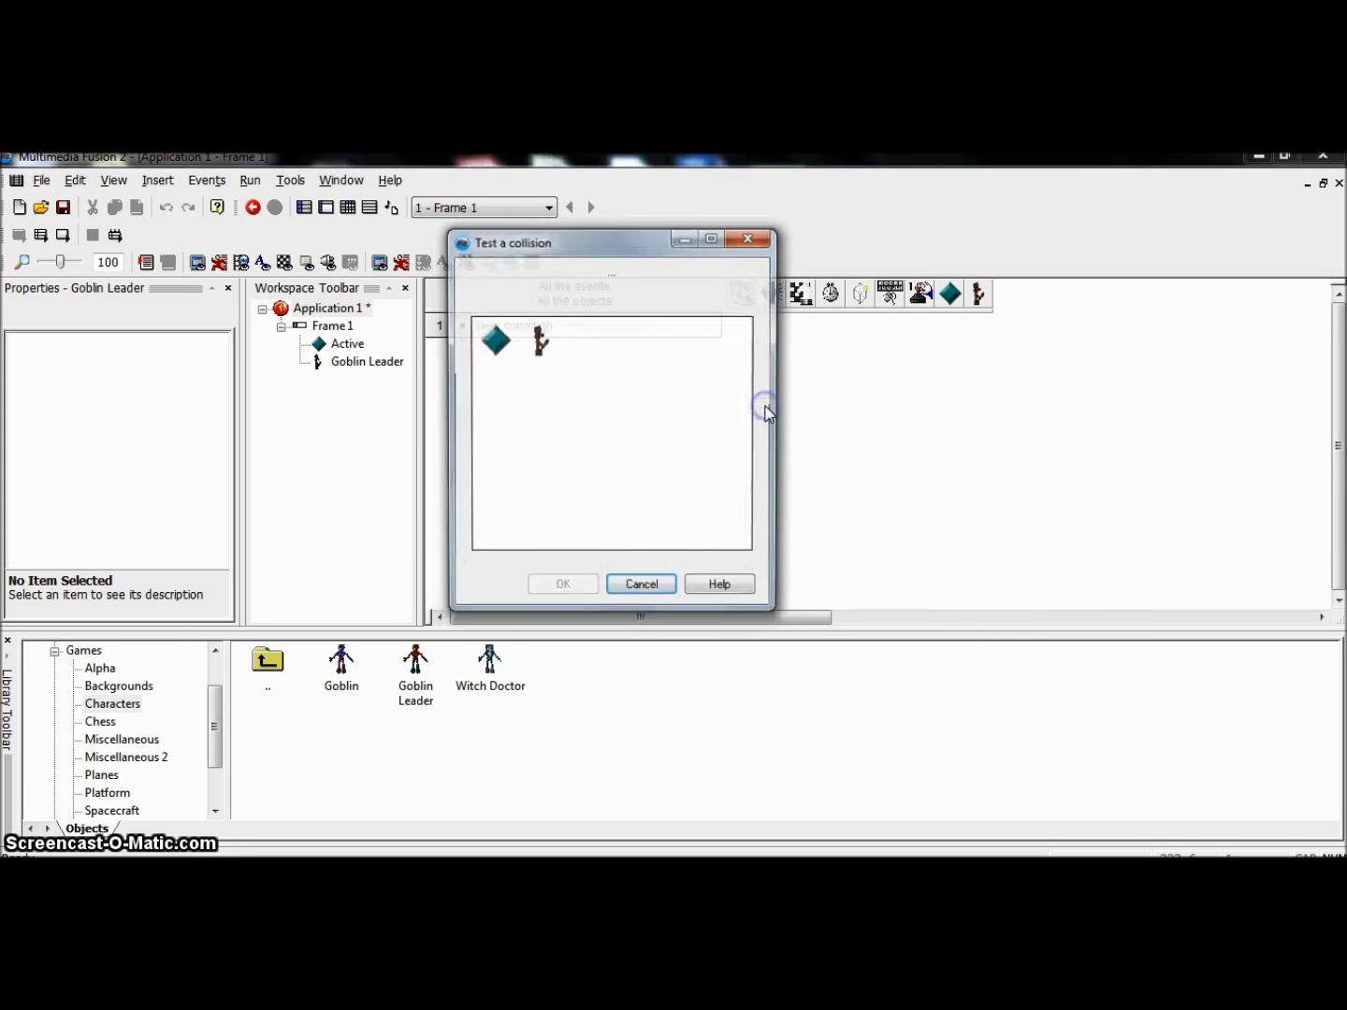
left_click(540, 348)
left_click(561, 586)
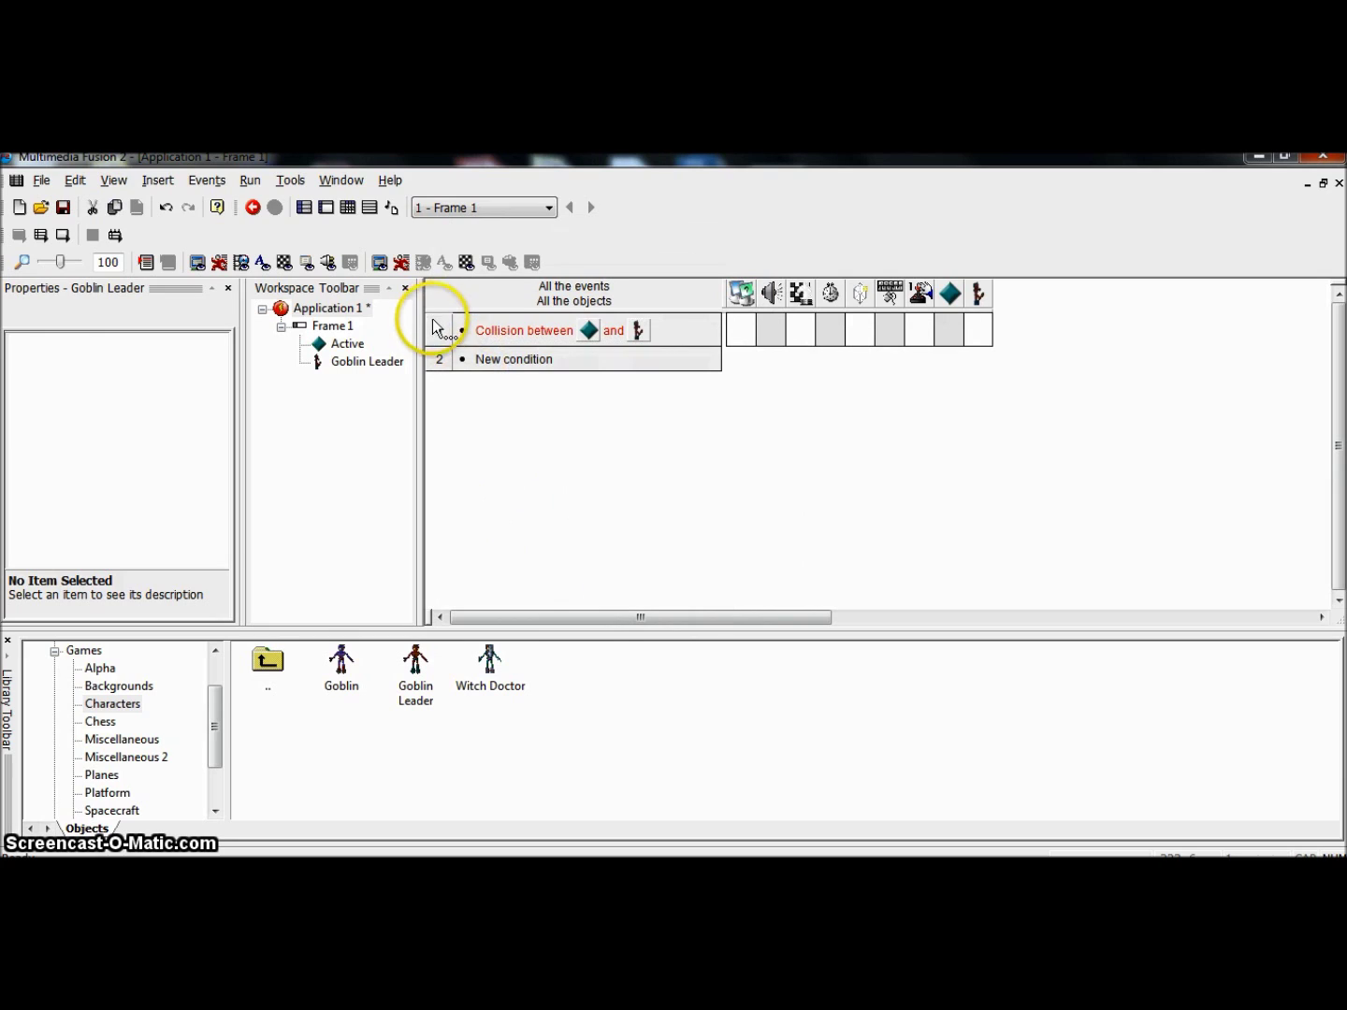
left_click(489, 334)
left_click(459, 333)
left_click(466, 332)
left_click(475, 332)
left_click(476, 335)
left_click(473, 335)
left_click(490, 337)
left_click(512, 337)
left_click(553, 335)
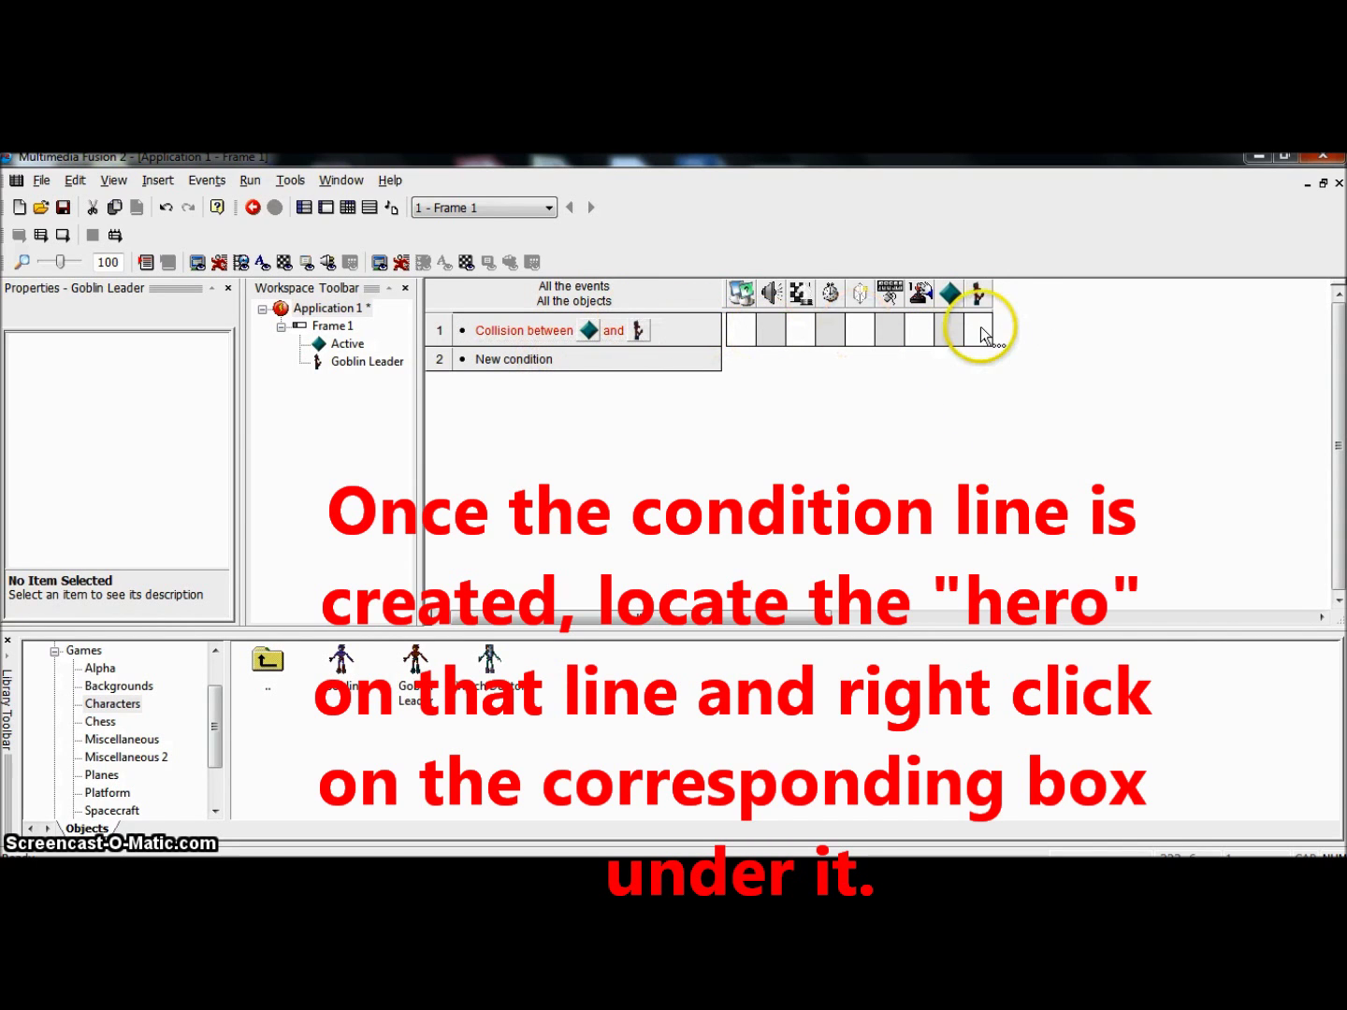
Add a Bounce movement action for the Active object to the collision event.
right_click(953, 334)
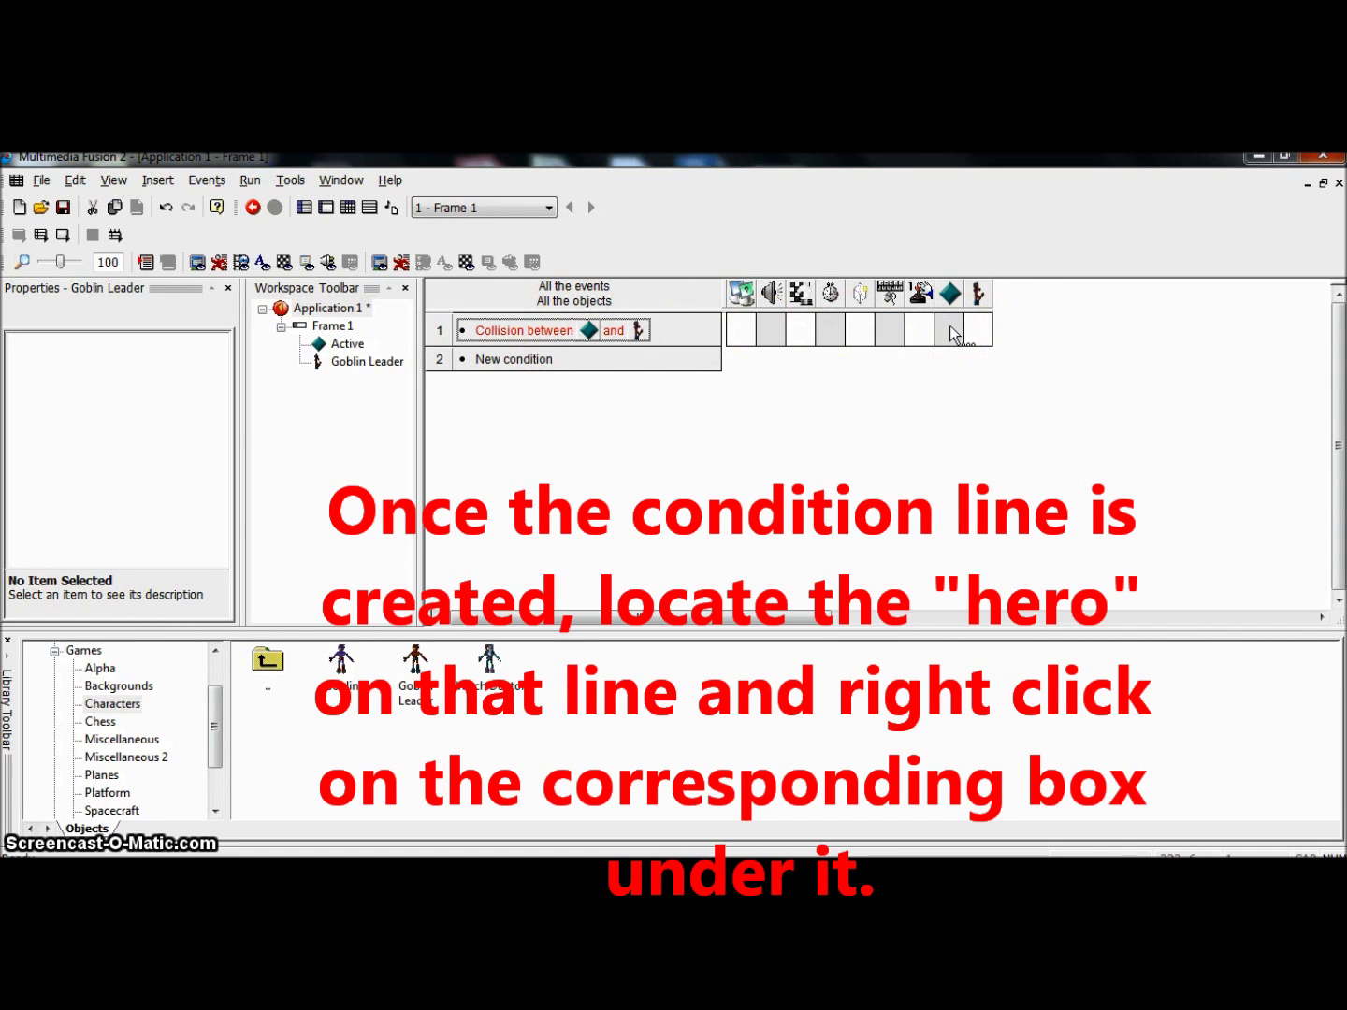
right_click(948, 324)
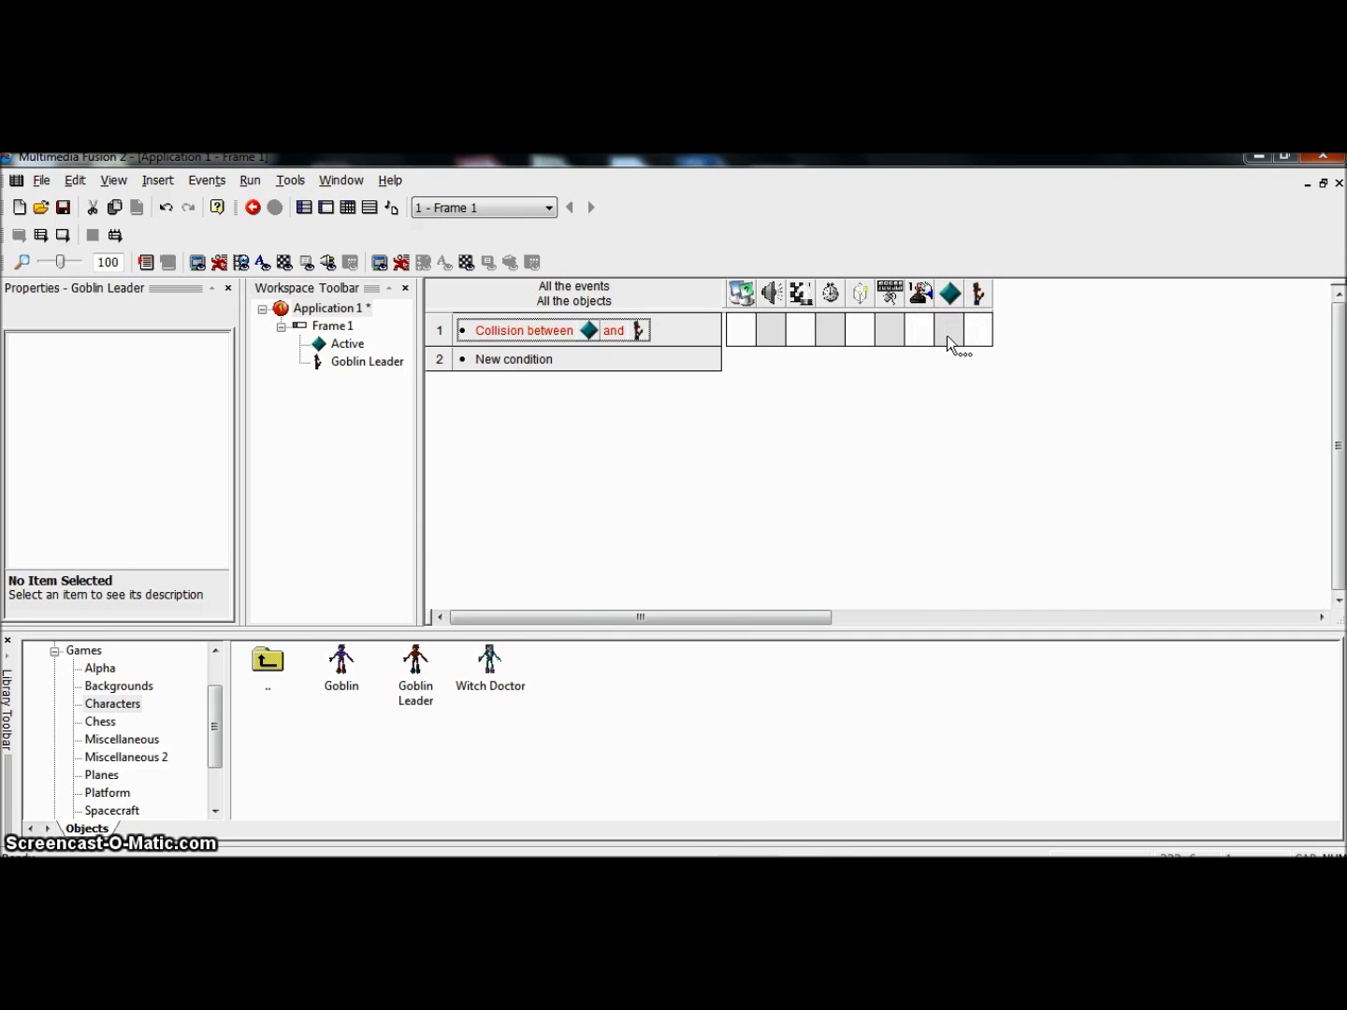
right_click(947, 335)
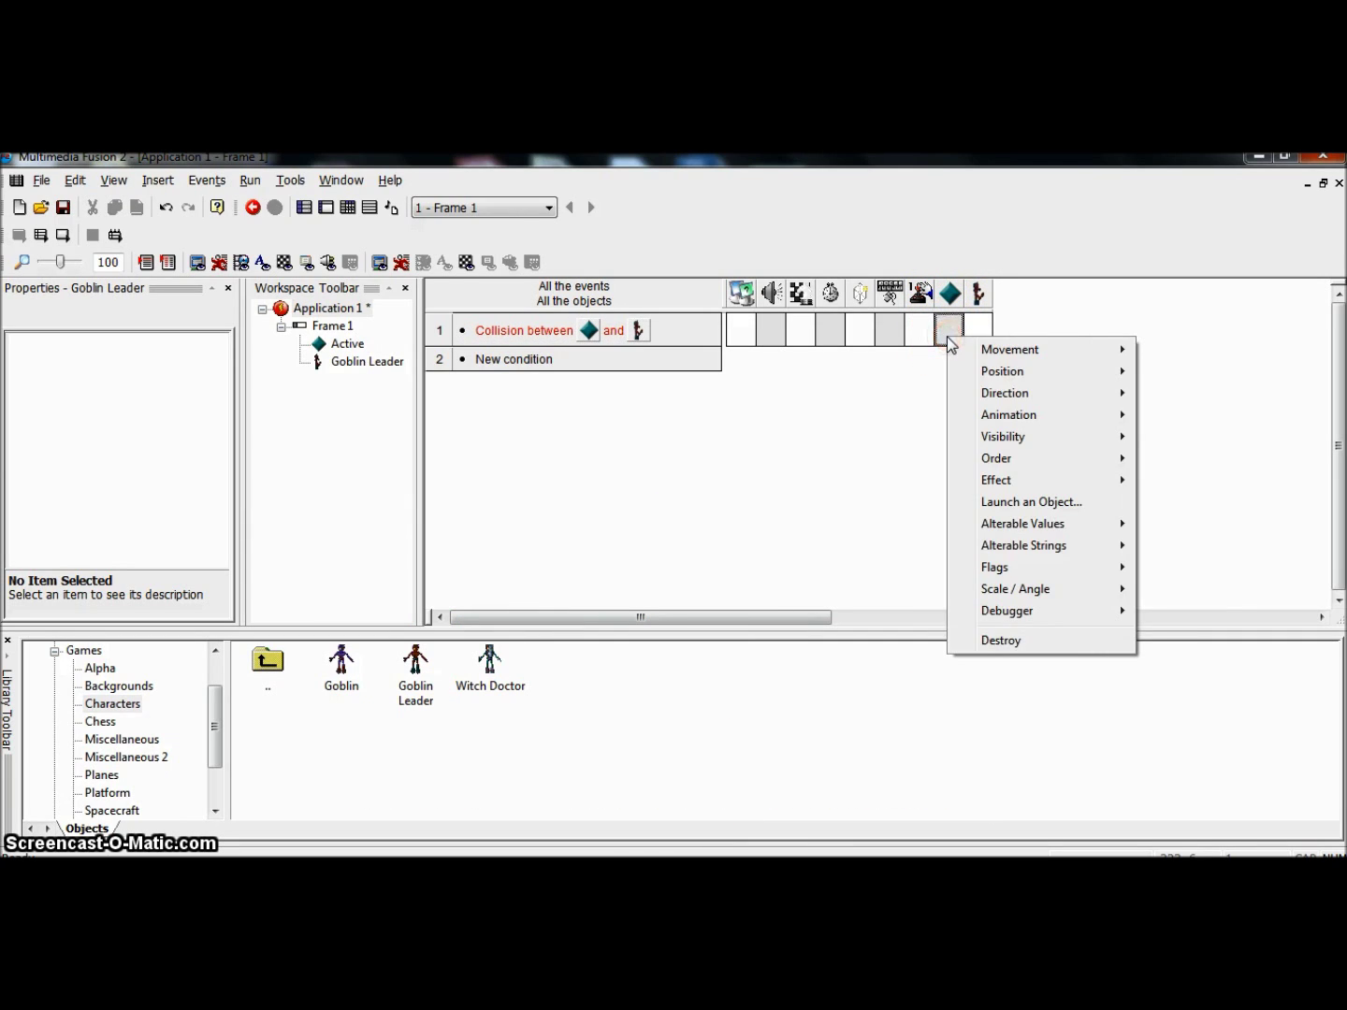
left_click(1005, 352)
left_click(855, 395)
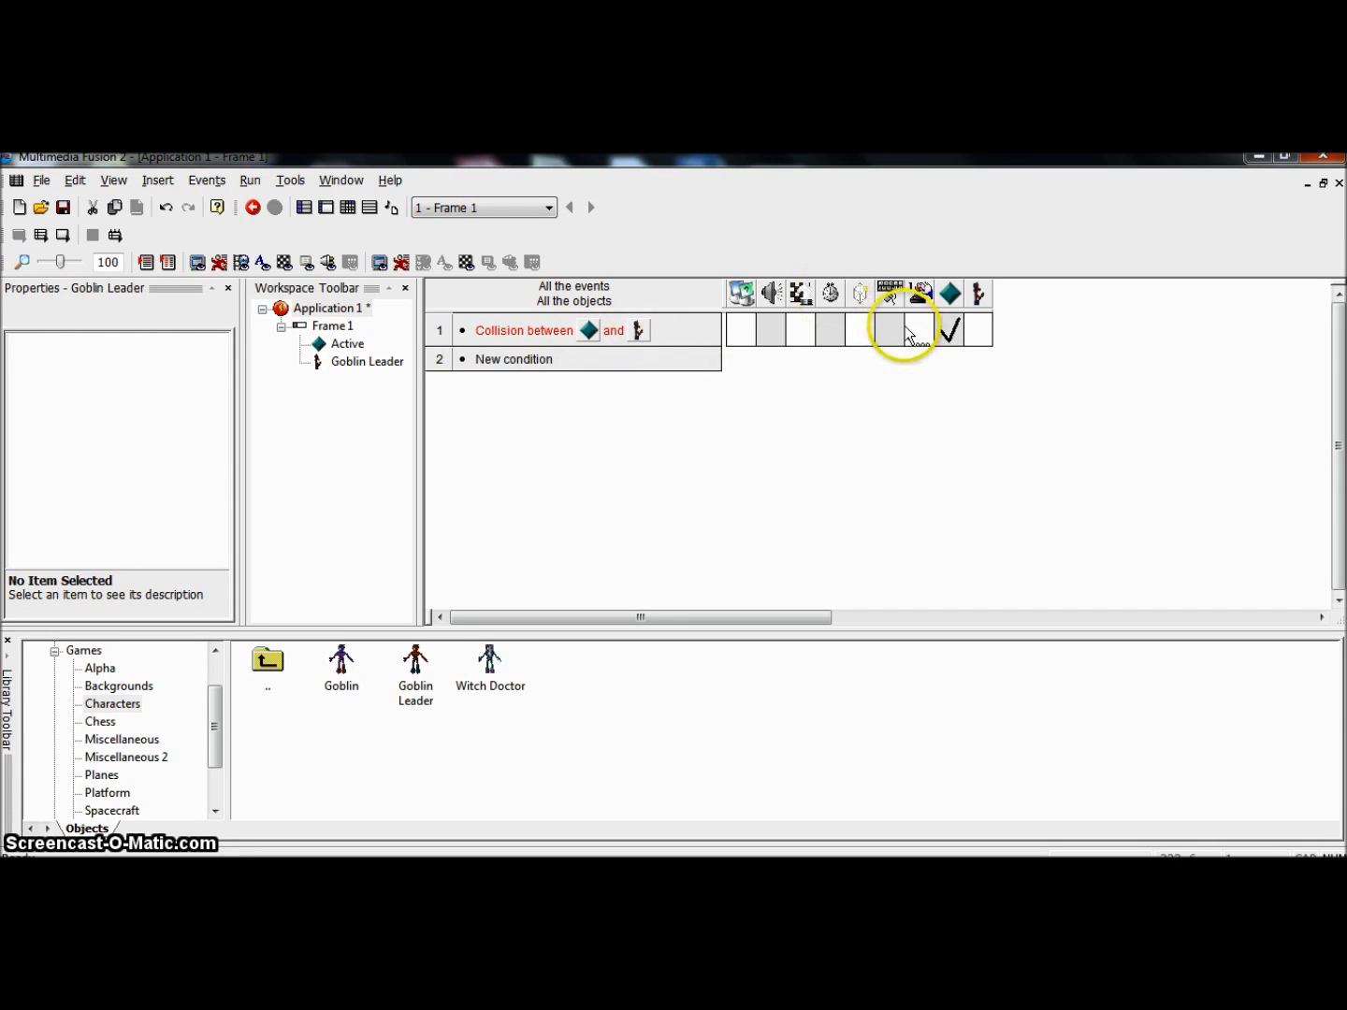
Review the collision event's action and run the frame to test the bounce.
scroll(906, 333, "down", 1)
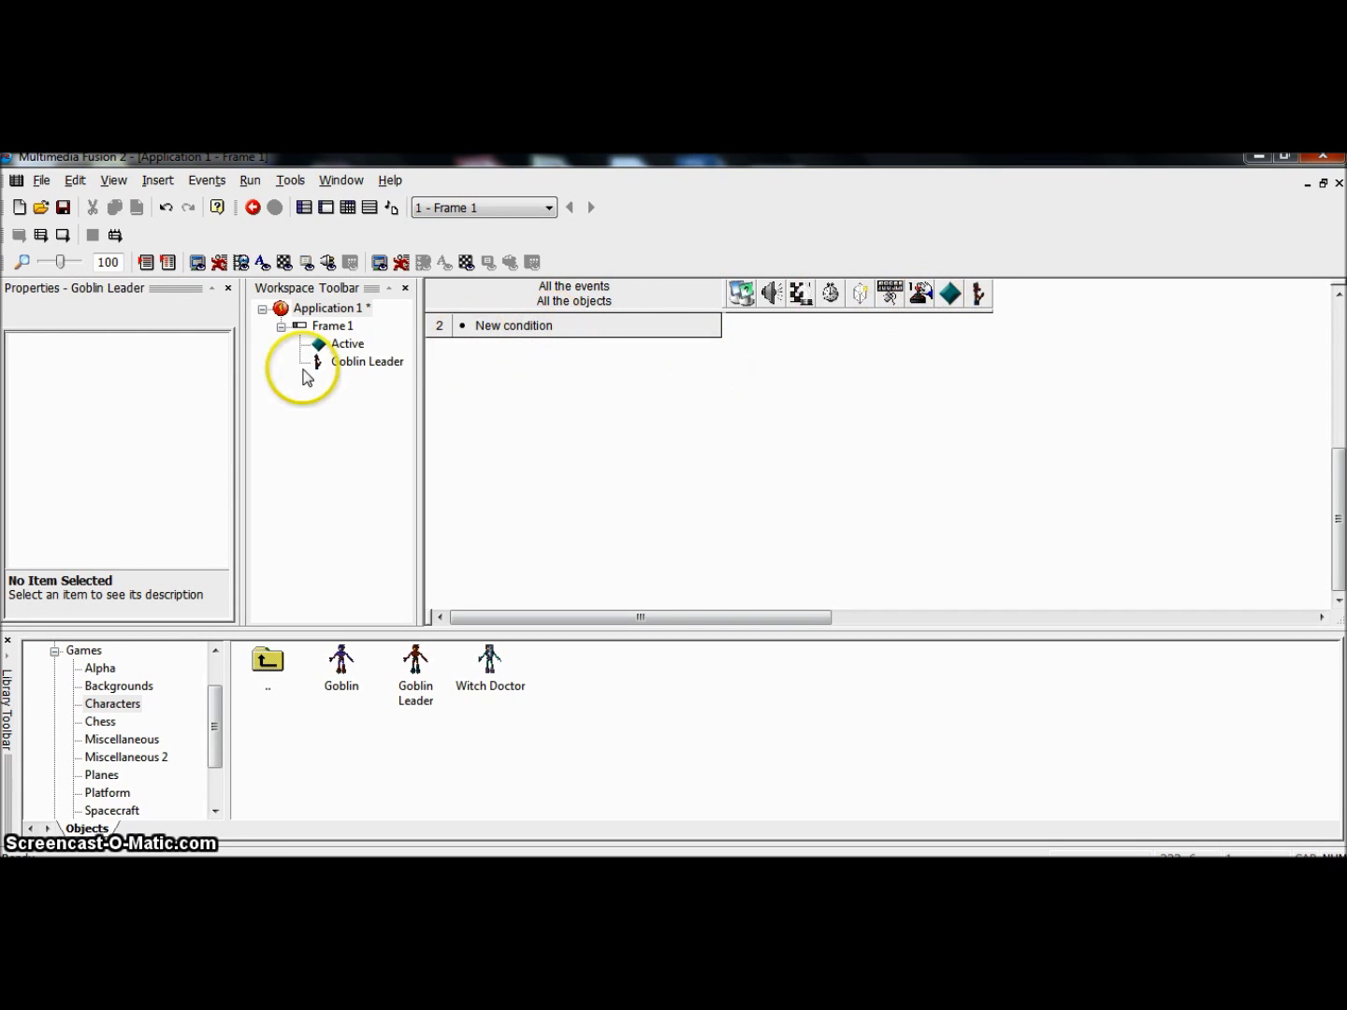
left_click(327, 325)
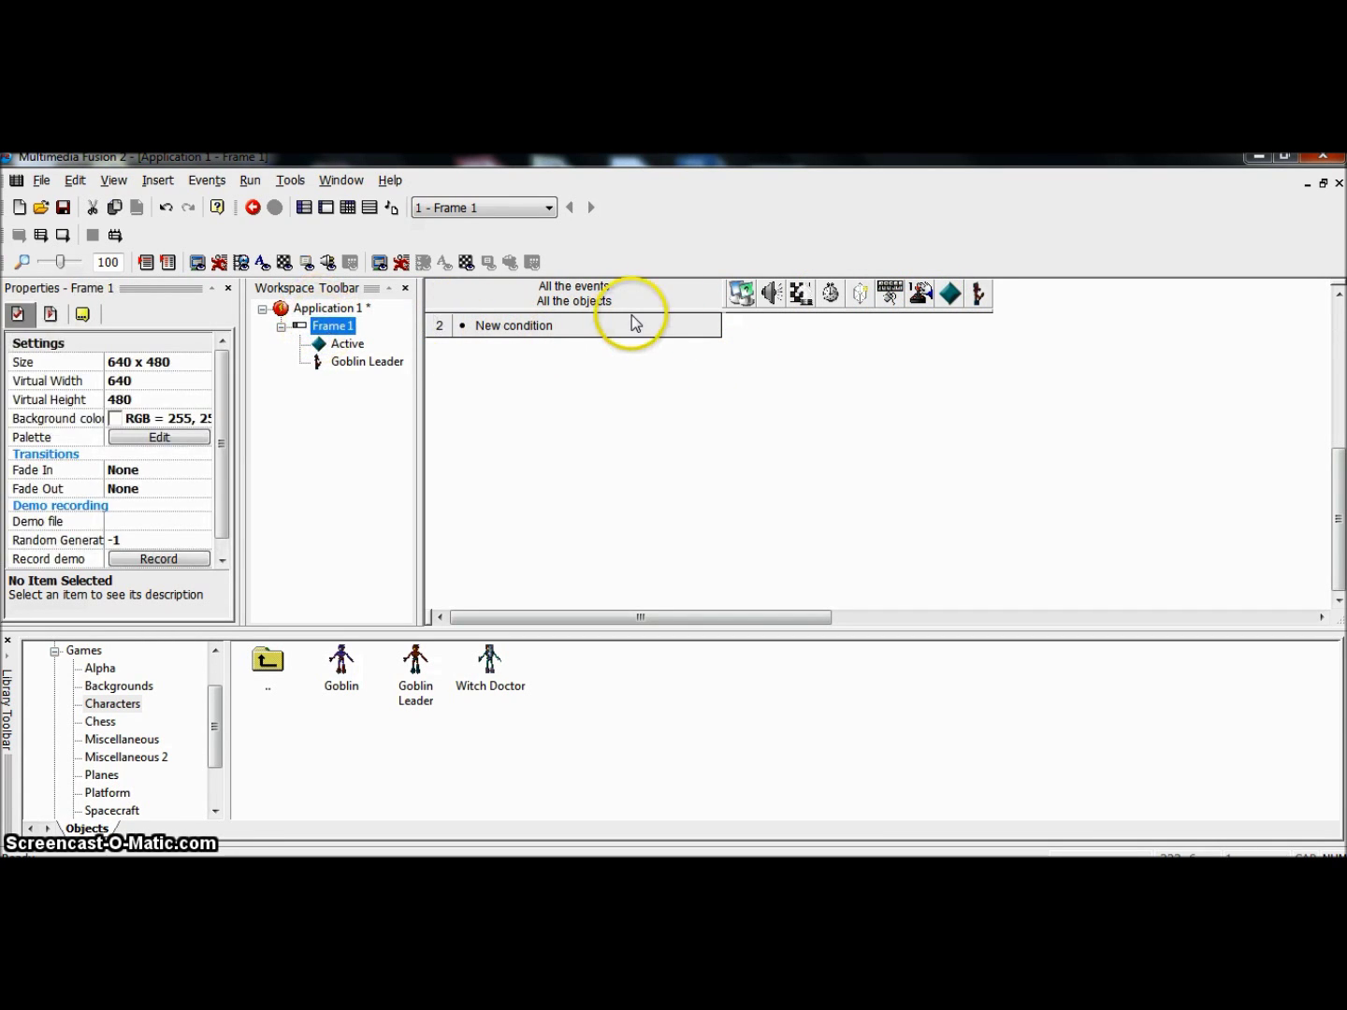
scroll(651, 336, "up", 1)
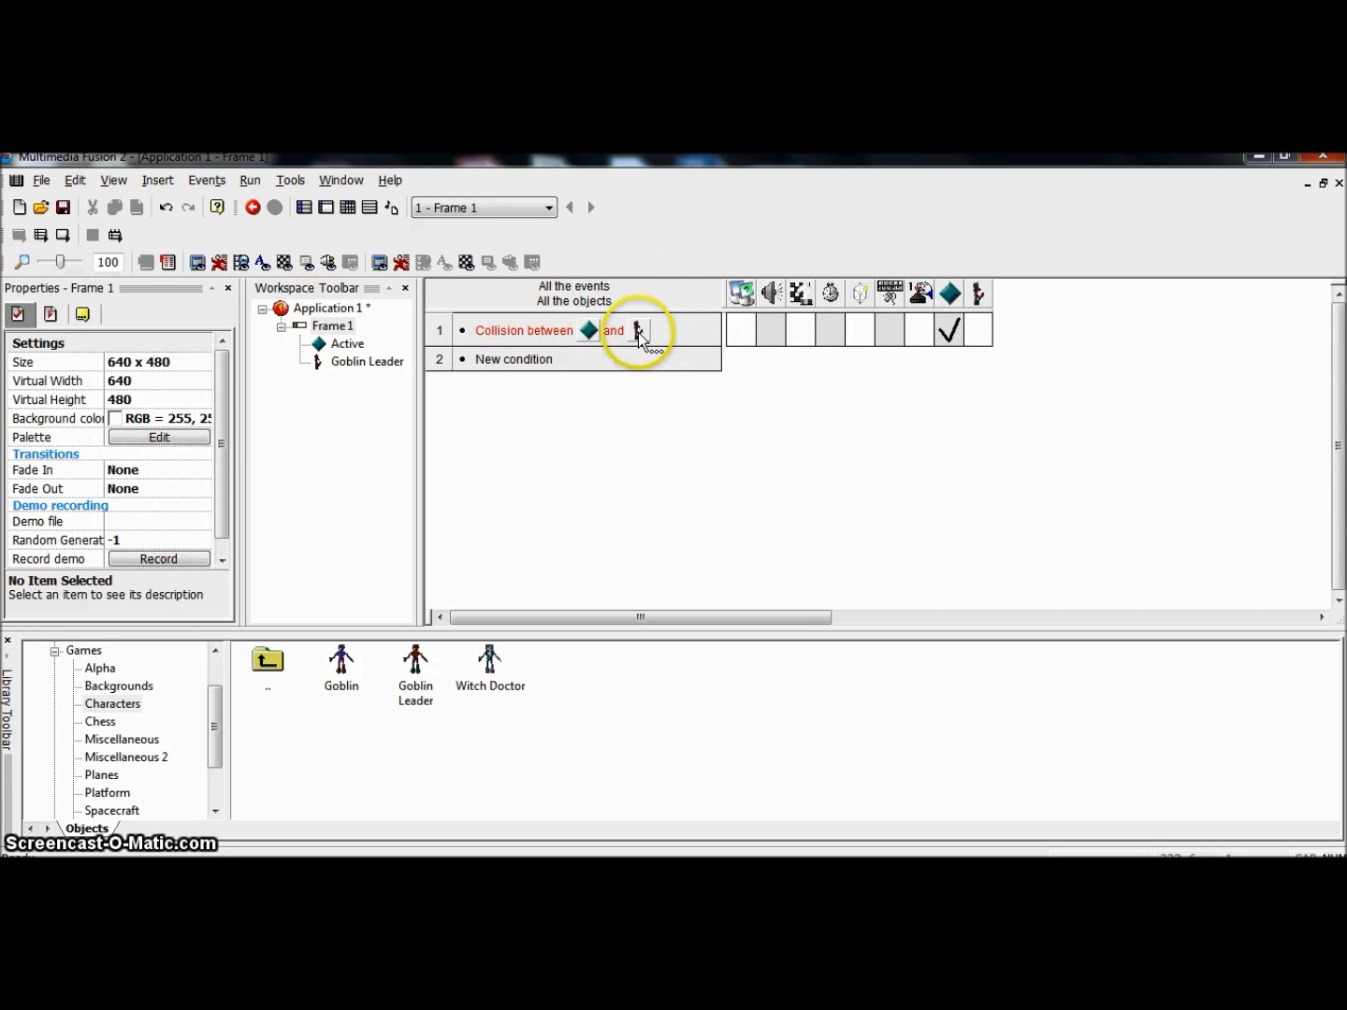
left_click(952, 327)
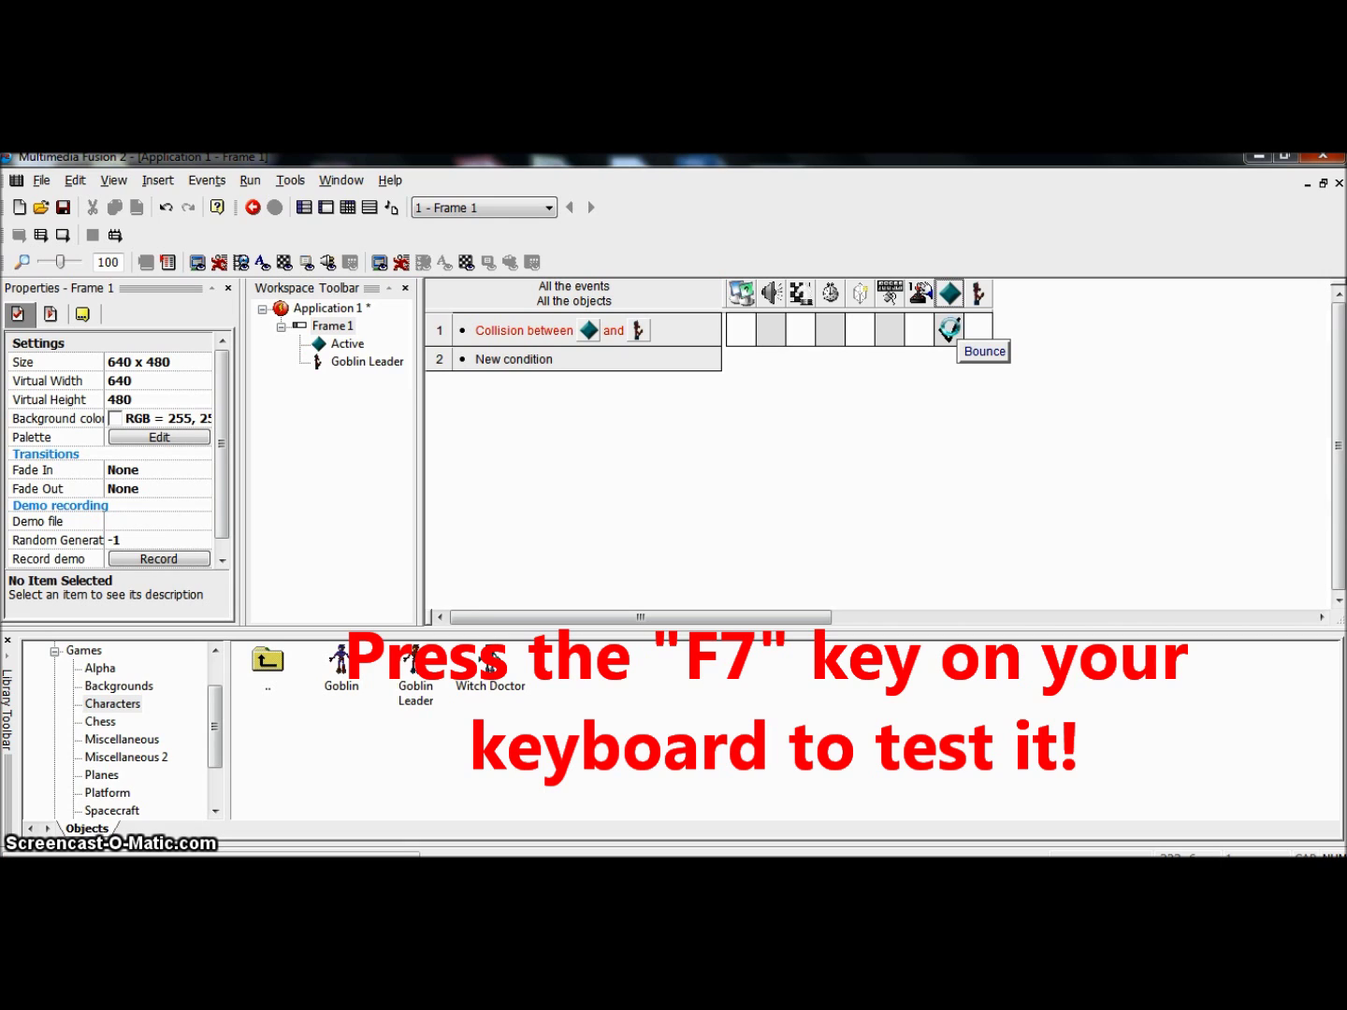
key("F7")
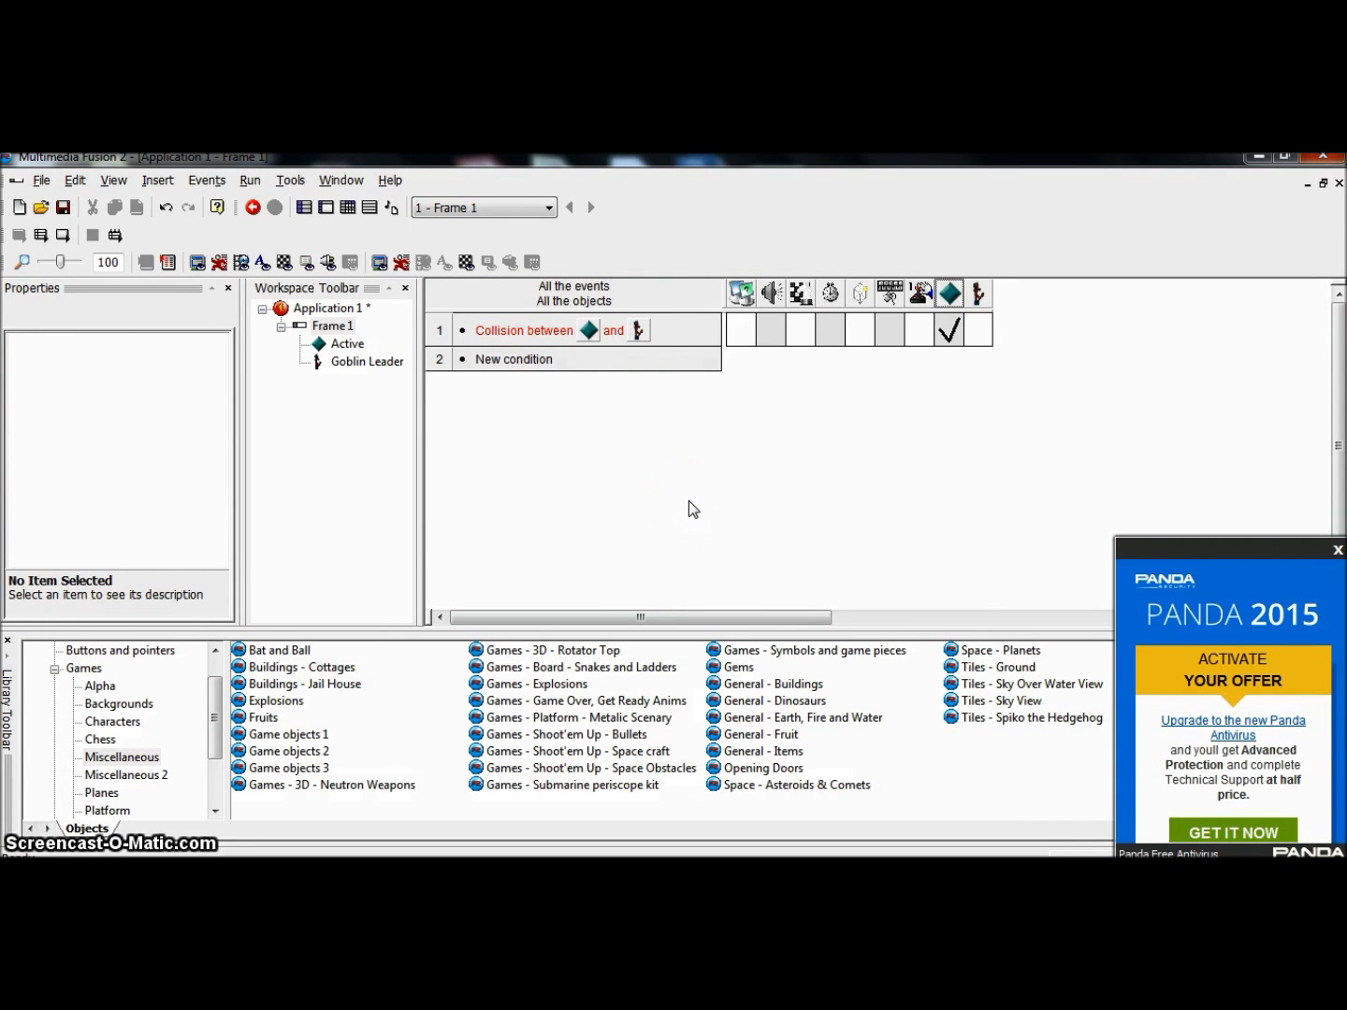
Return to the Frame Editor and open the Games - Shoot'em Up - Bullets library from the Miscellaneous category.
left_click(689, 434)
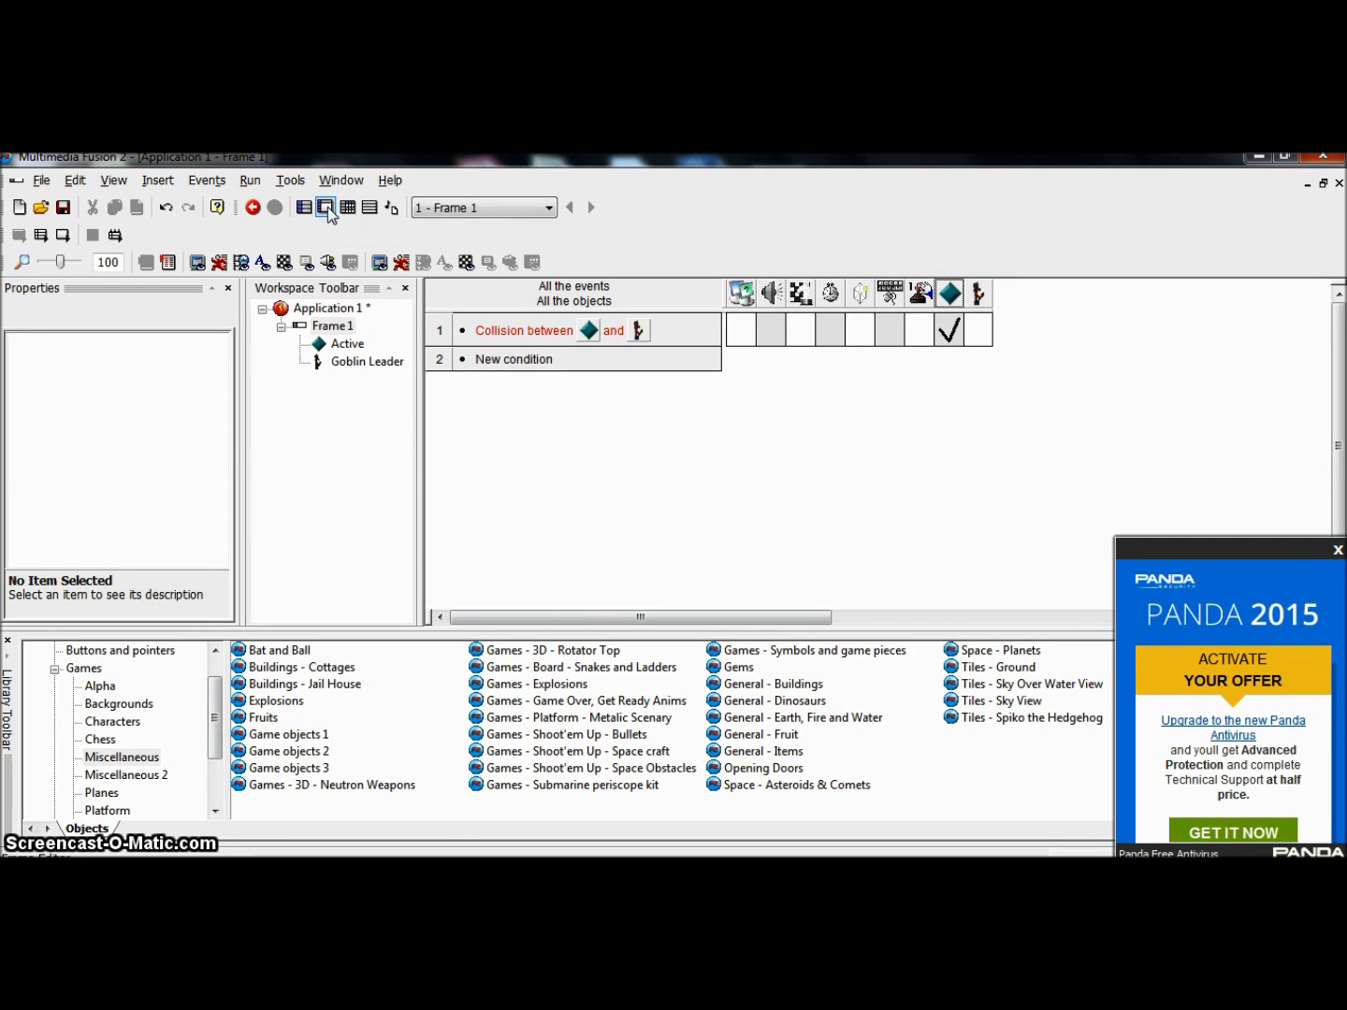
key("ctrl+m")
left_click(550, 380)
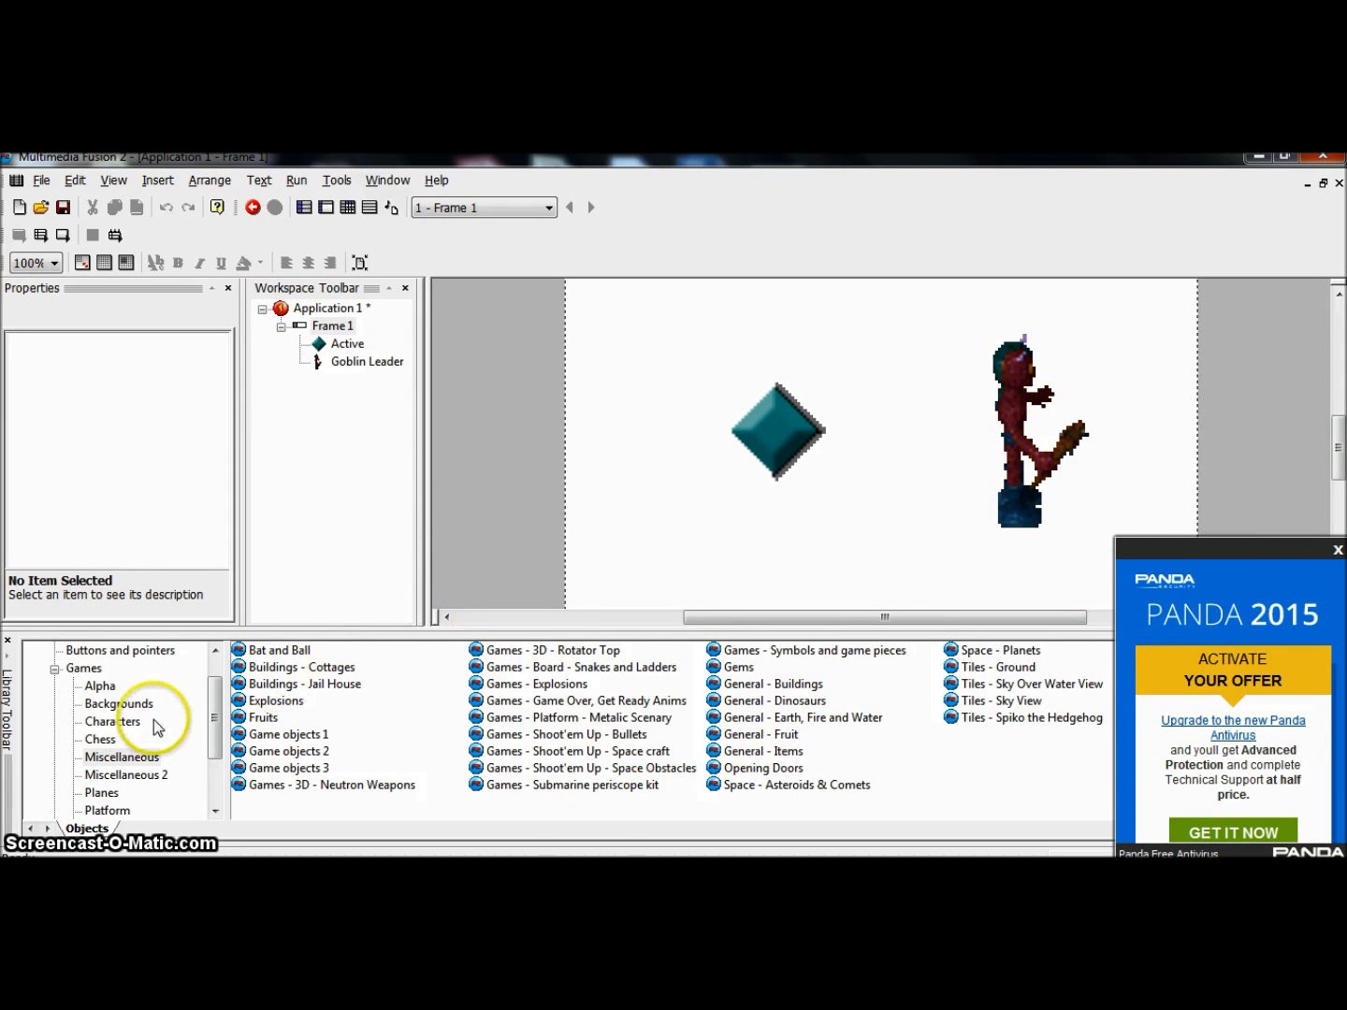
left_click(216, 694)
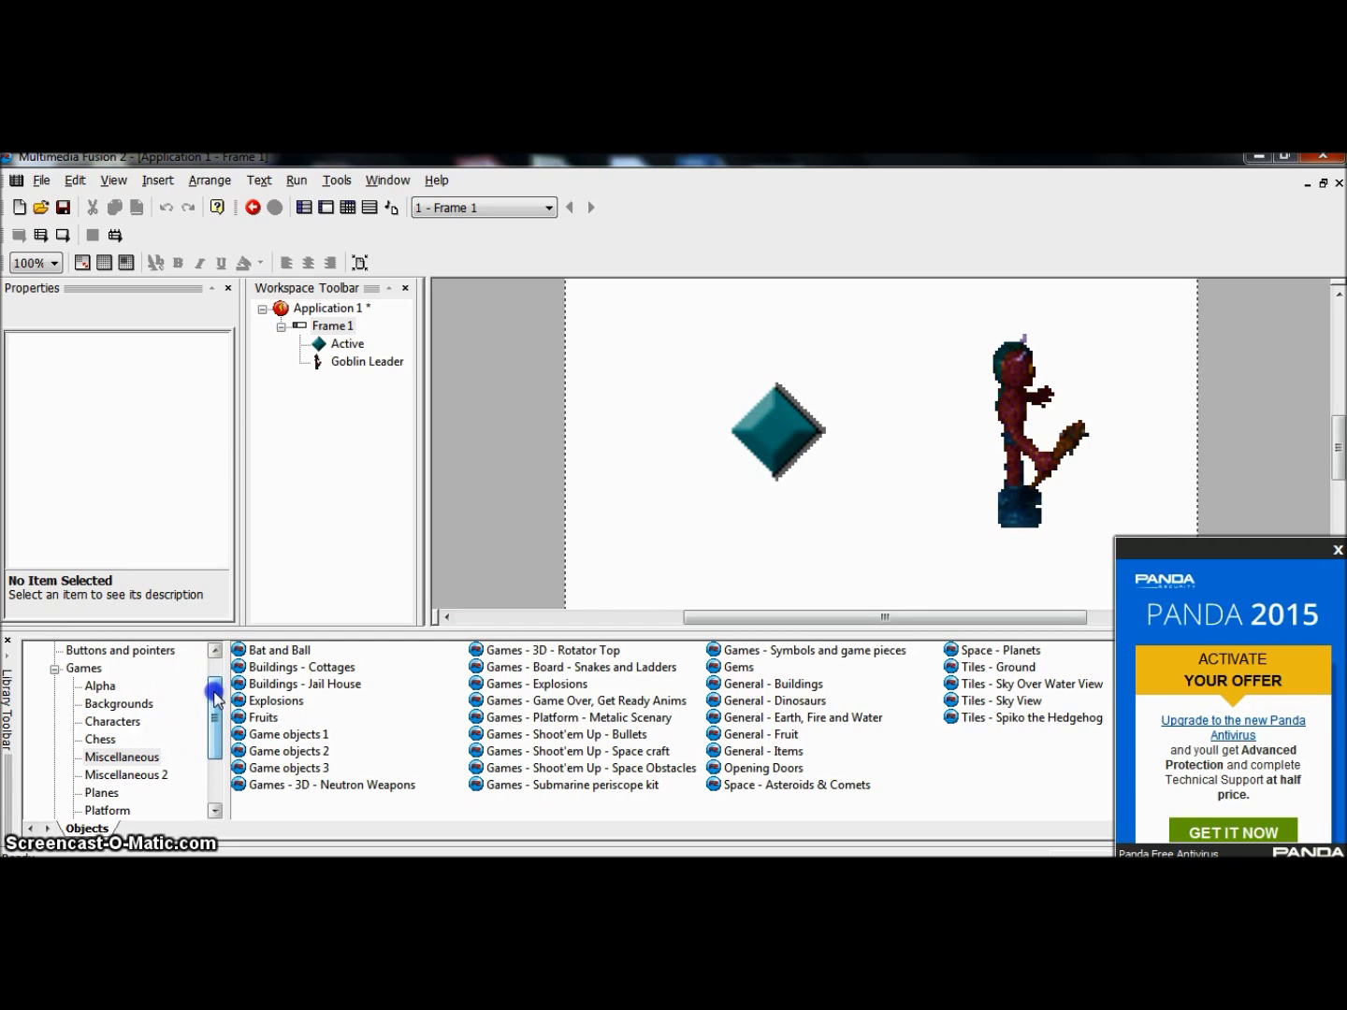
left_click(119, 765)
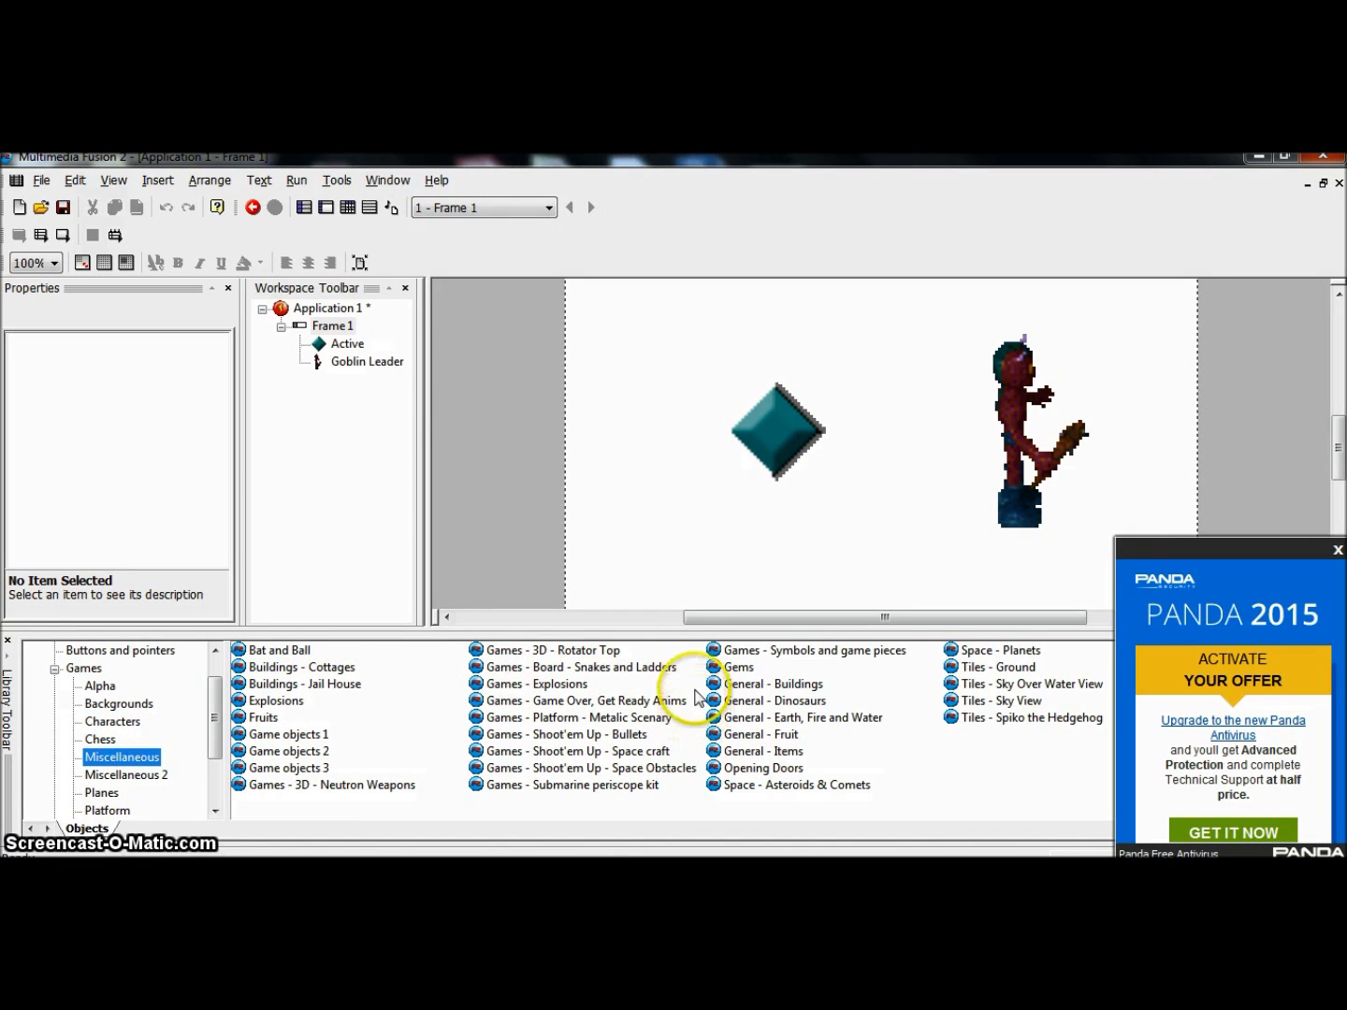
left_click(594, 738)
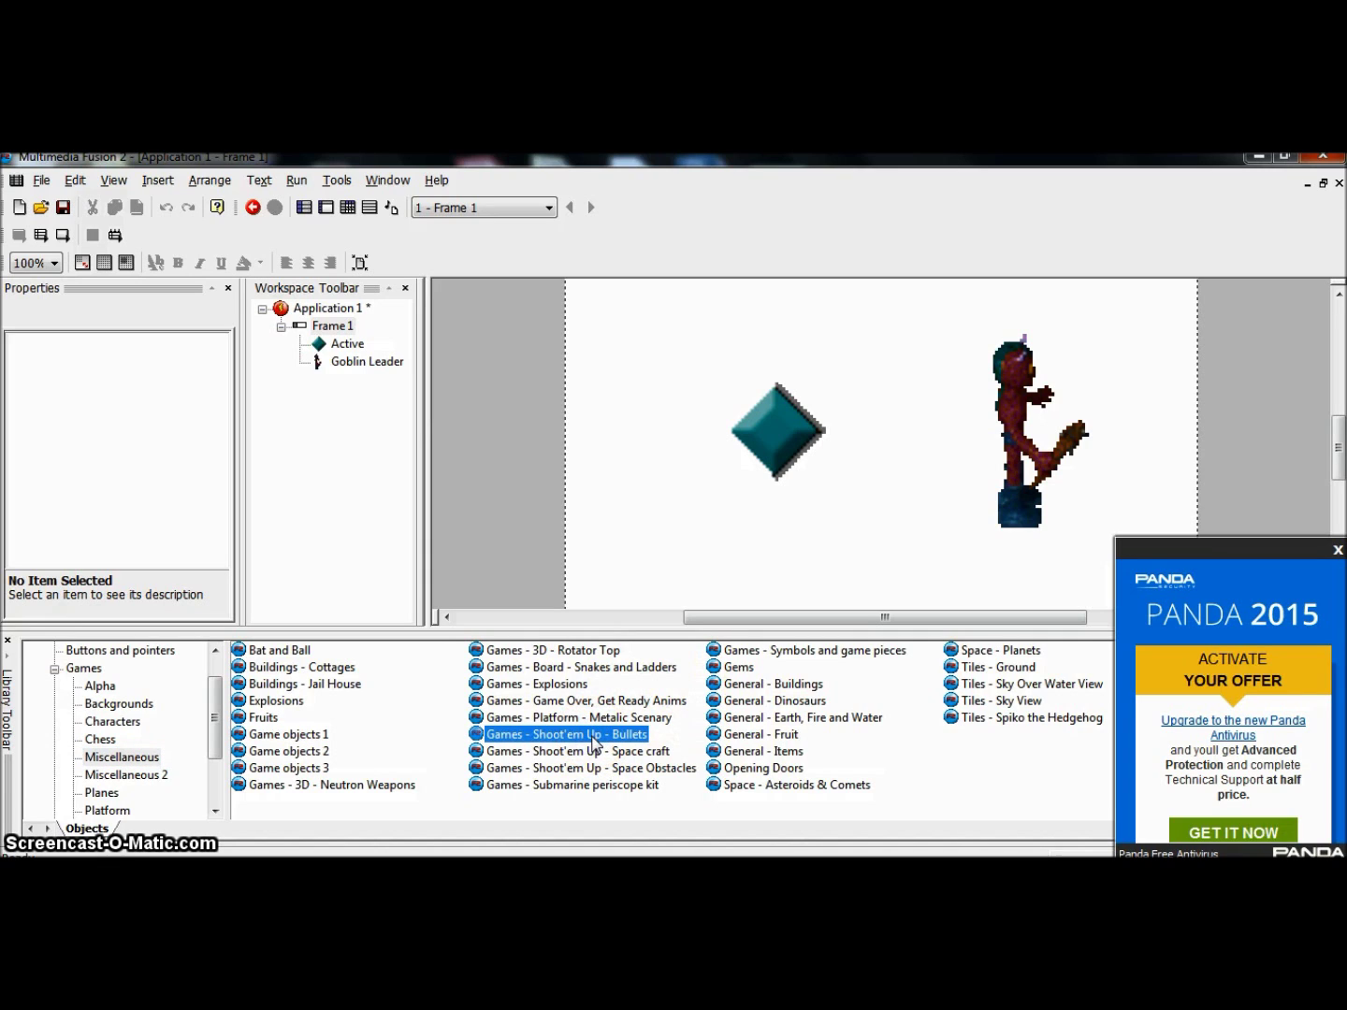
double_click(594, 738)
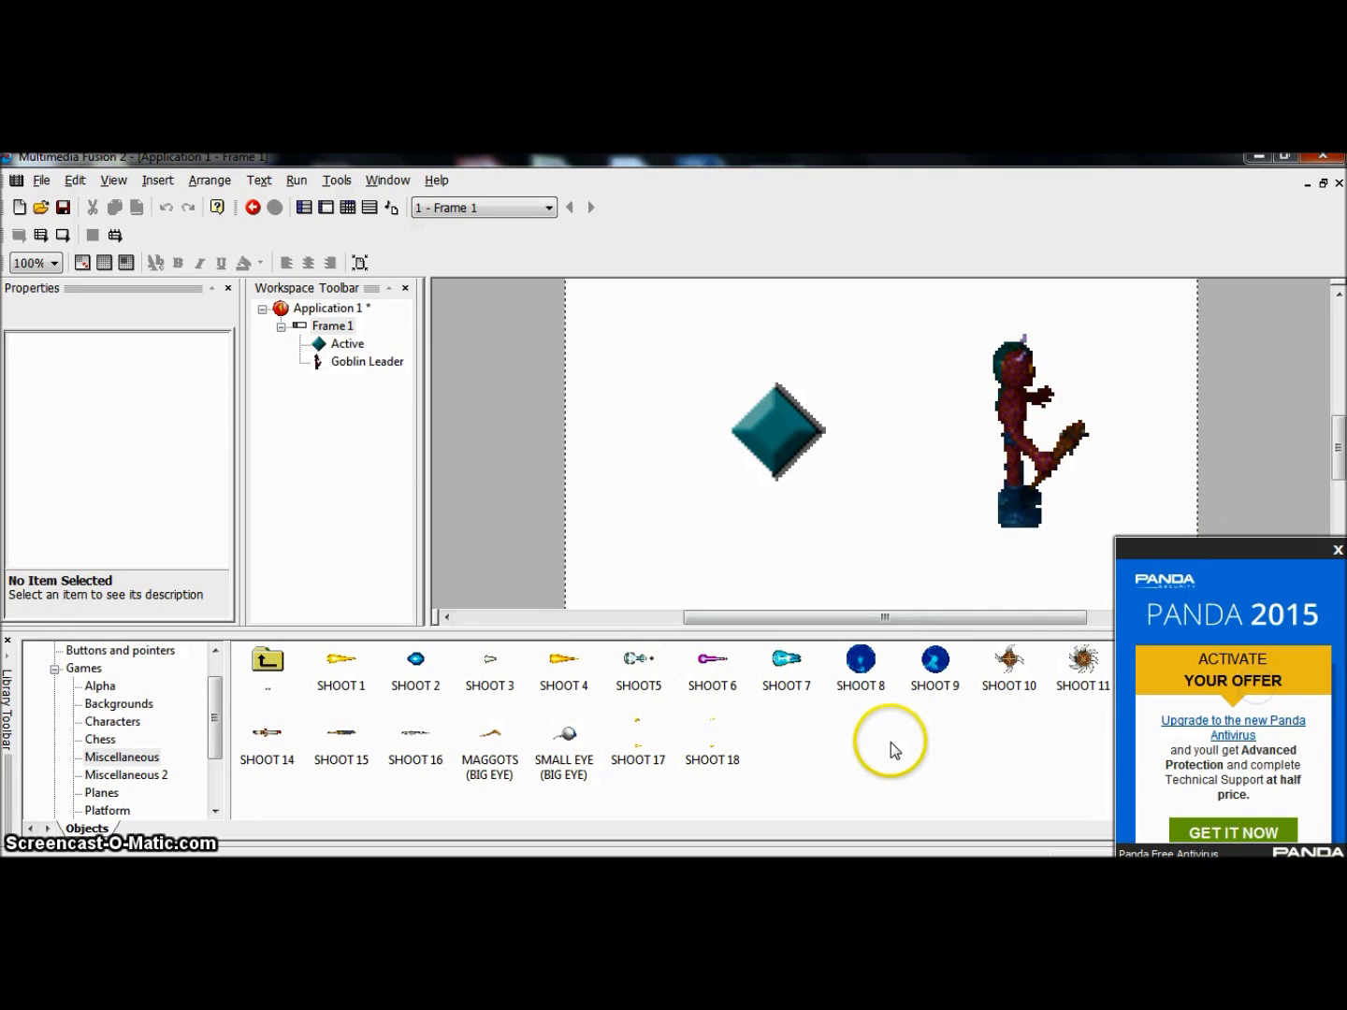
Place the SHOOT 2 bullet object in the area outside the frame's left edge.
left_click(417, 660)
left_click_drag(487, 430, 488, 429)
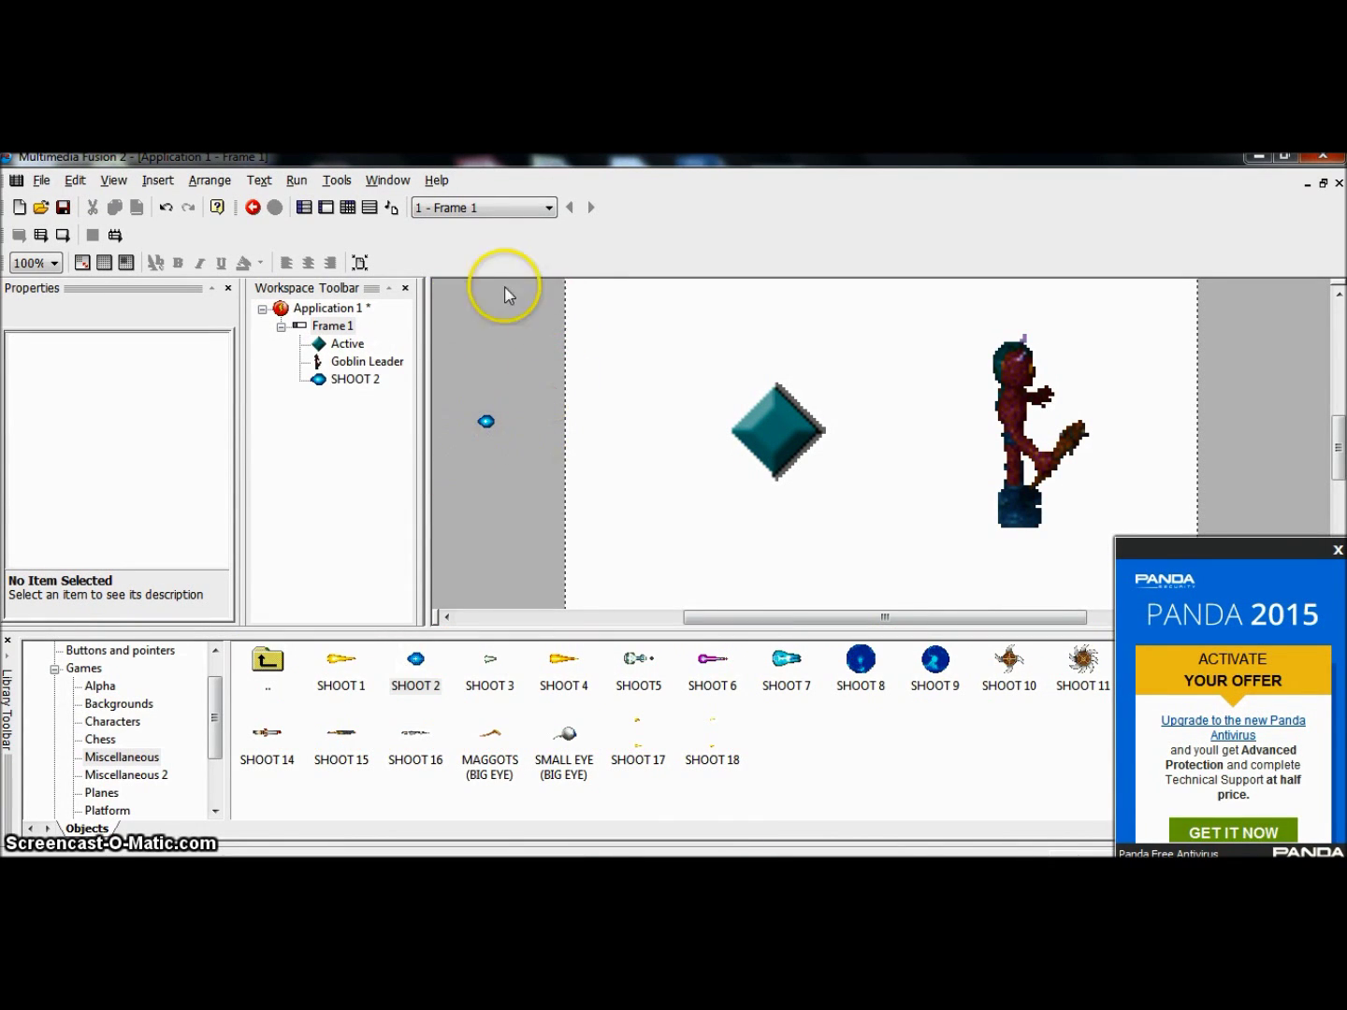
left_click(482, 422)
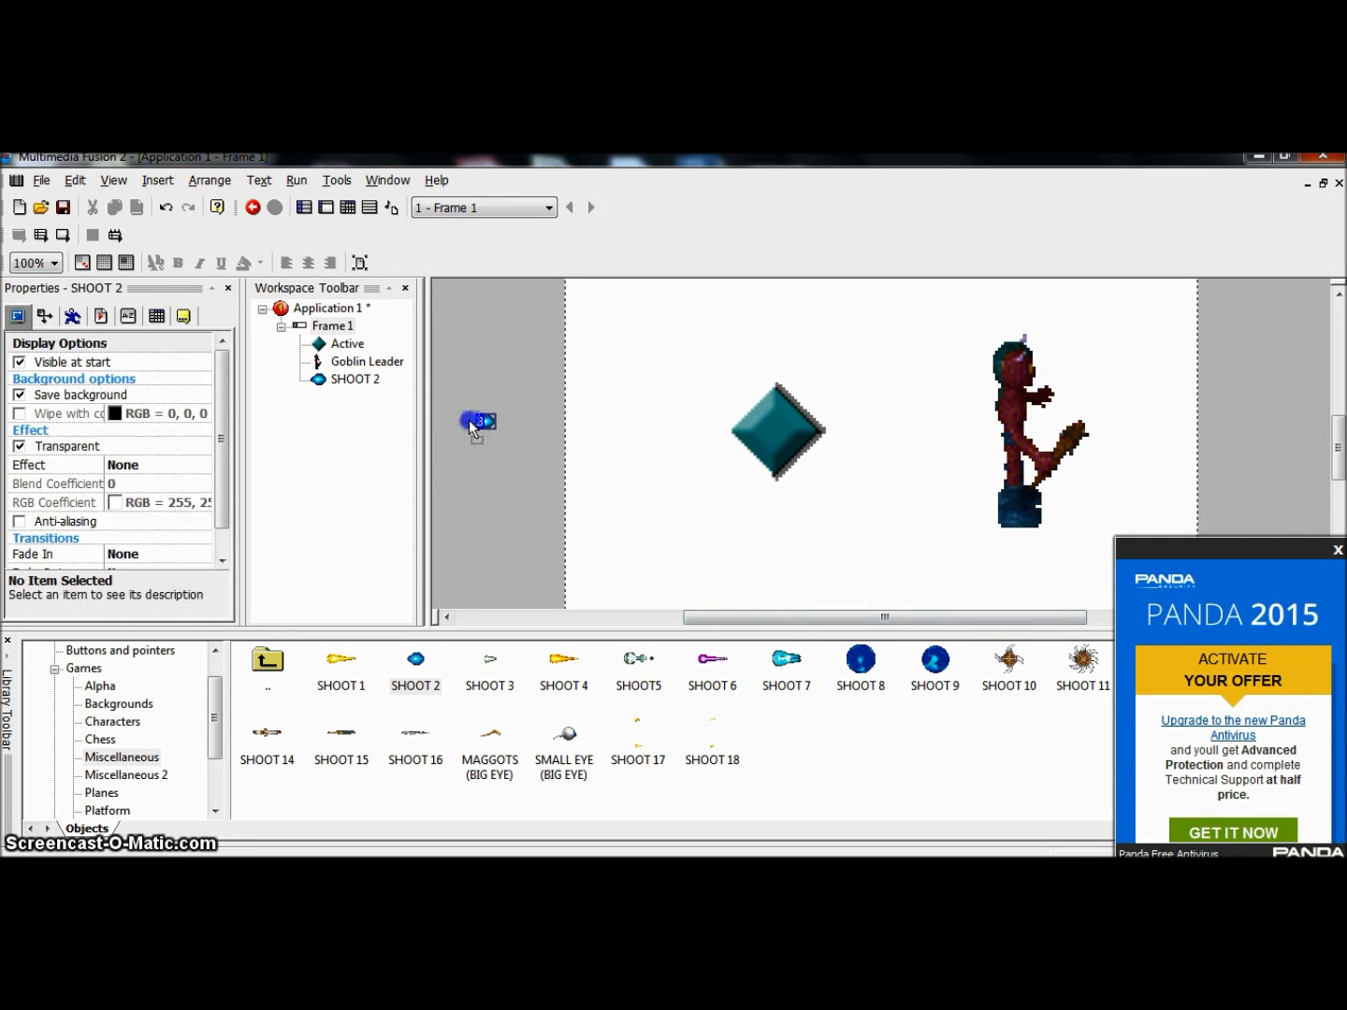
left_click_drag(741, 618, 687, 629)
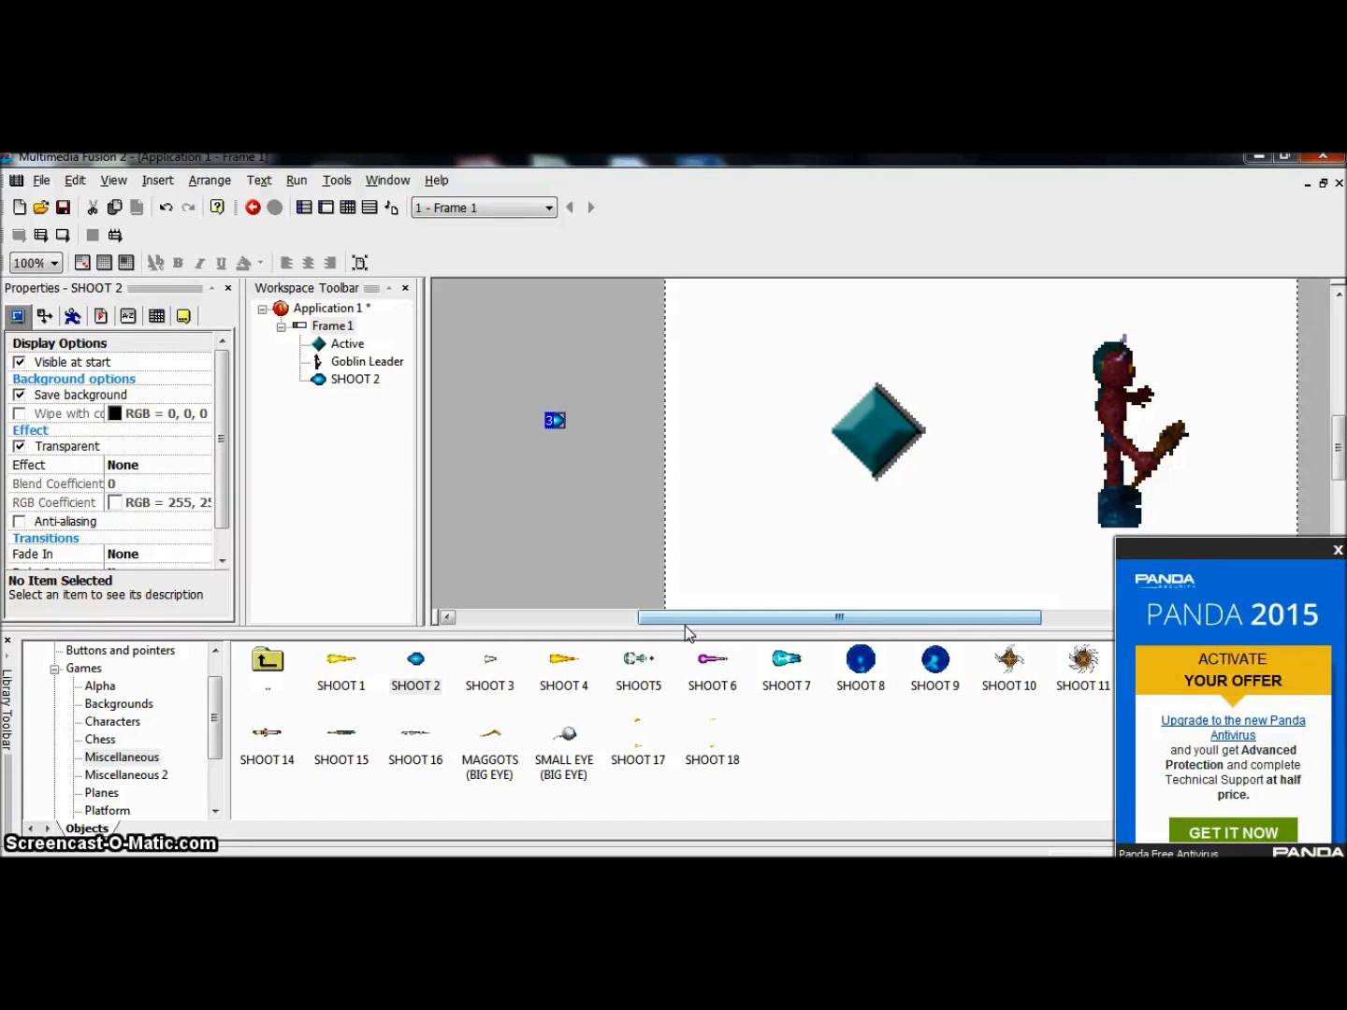
left_click(891, 617)
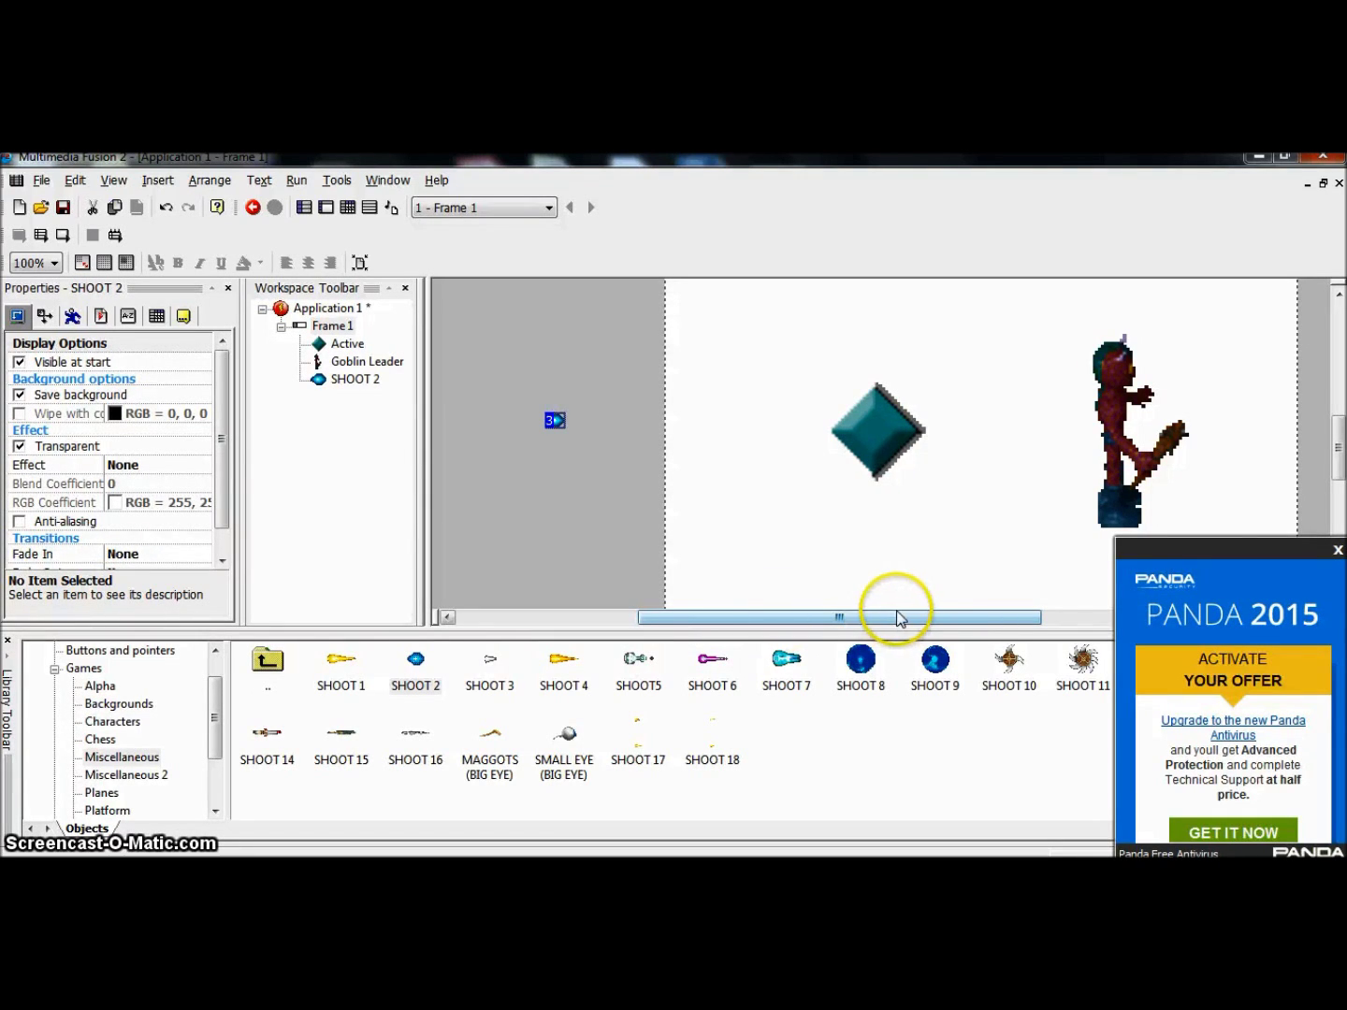
left_click_drag(890, 615, 929, 617)
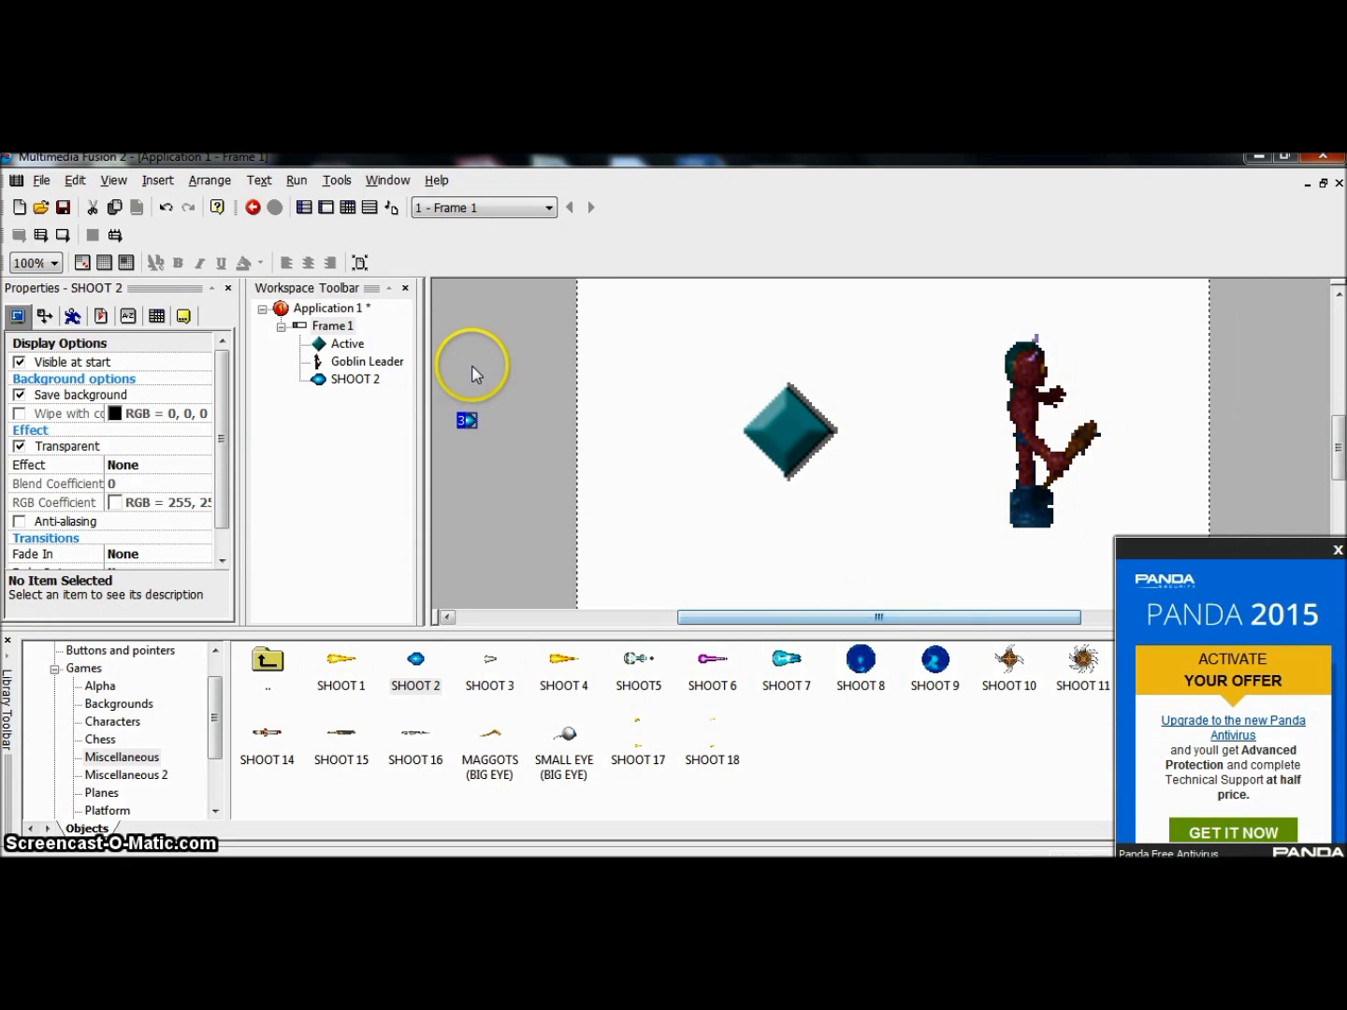
left_click(476, 462)
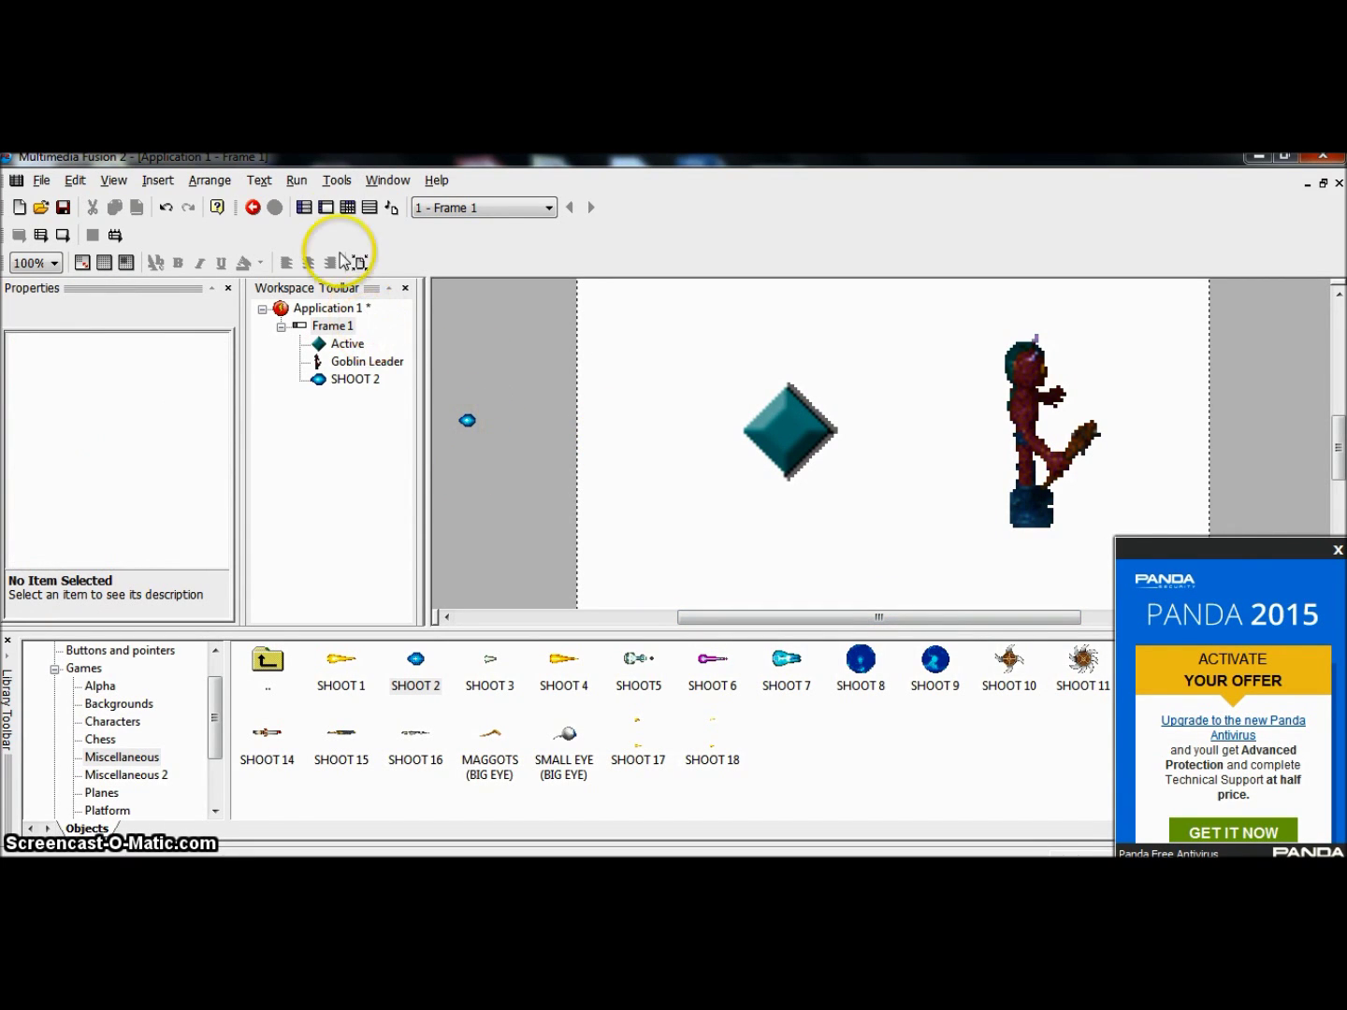
In the Event Editor, add a keyboard condition "Upon pressing a key" as event 2, assigned to the Space bar.
left_click(349, 210)
left_click(349, 211)
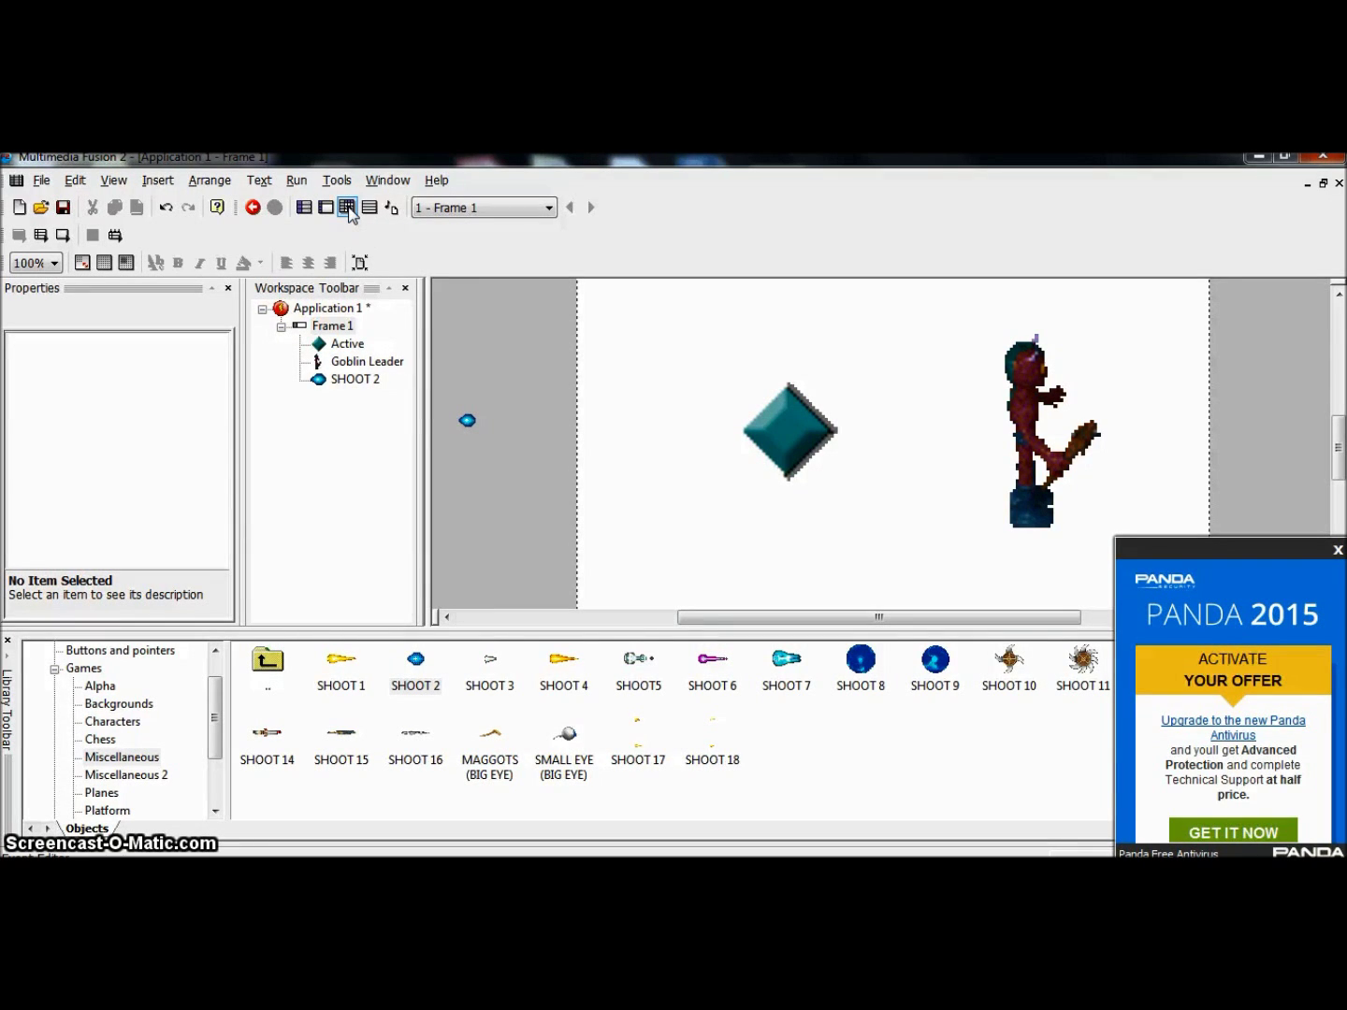
left_click(348, 210)
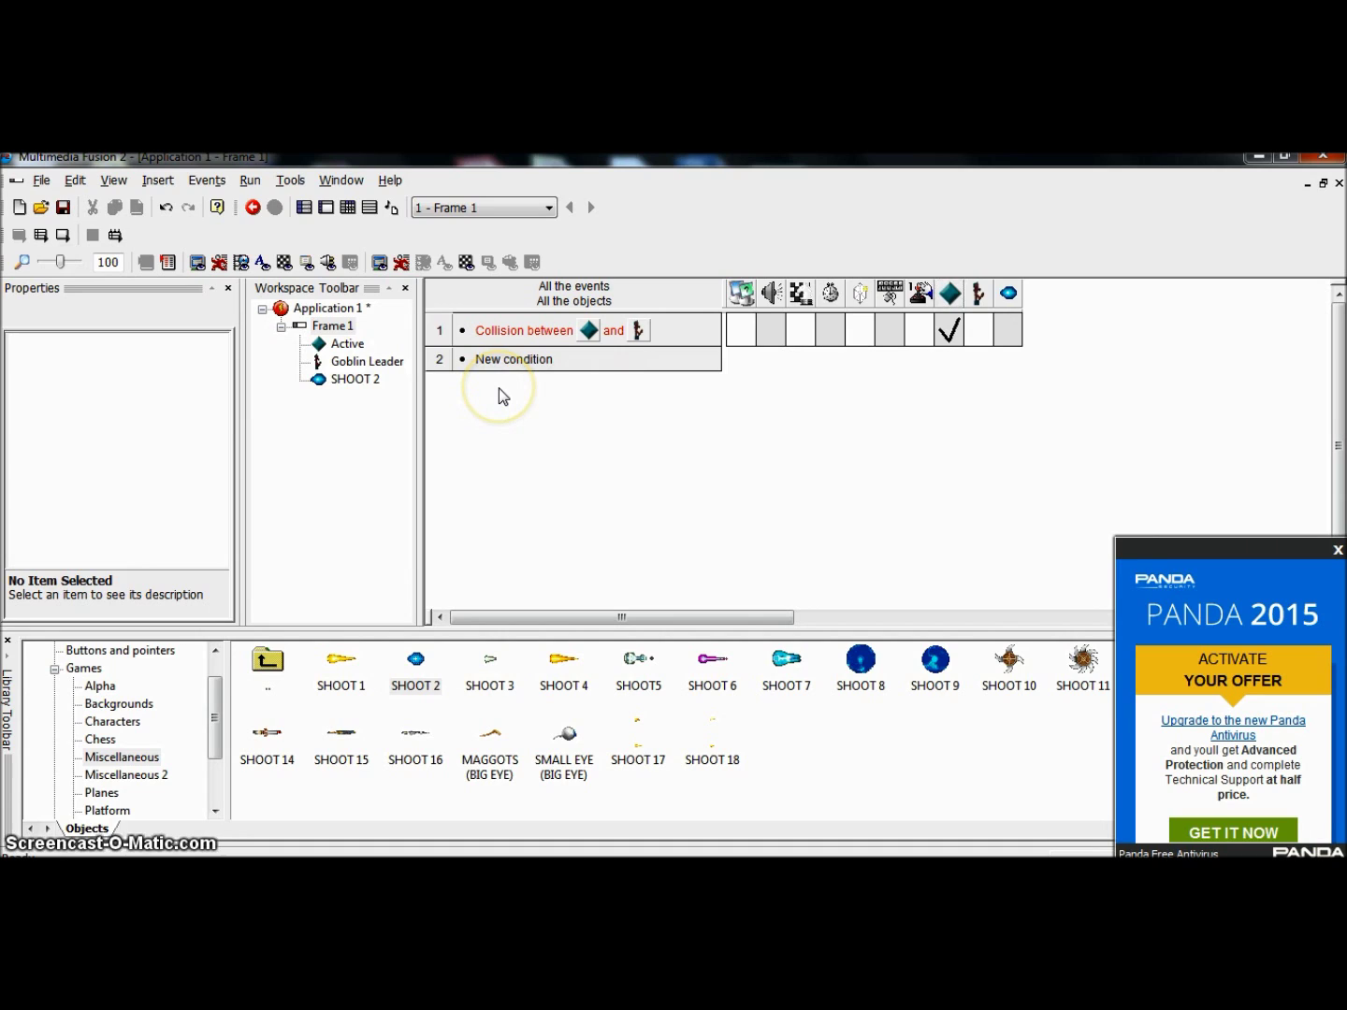
left_click(487, 358)
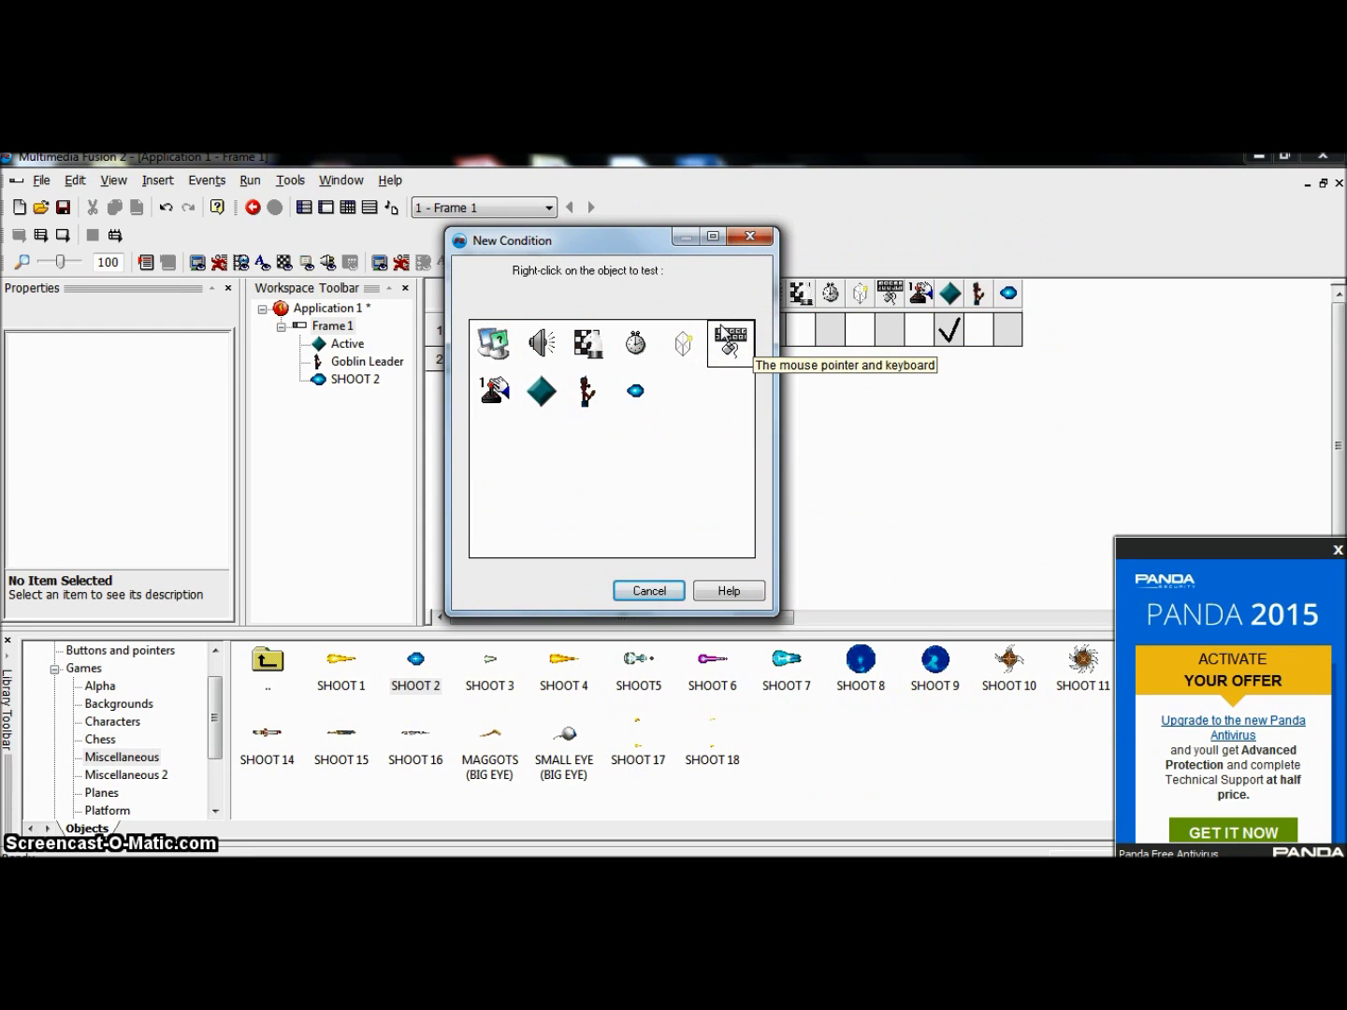
right_click(725, 338)
mouse_move(769, 351)
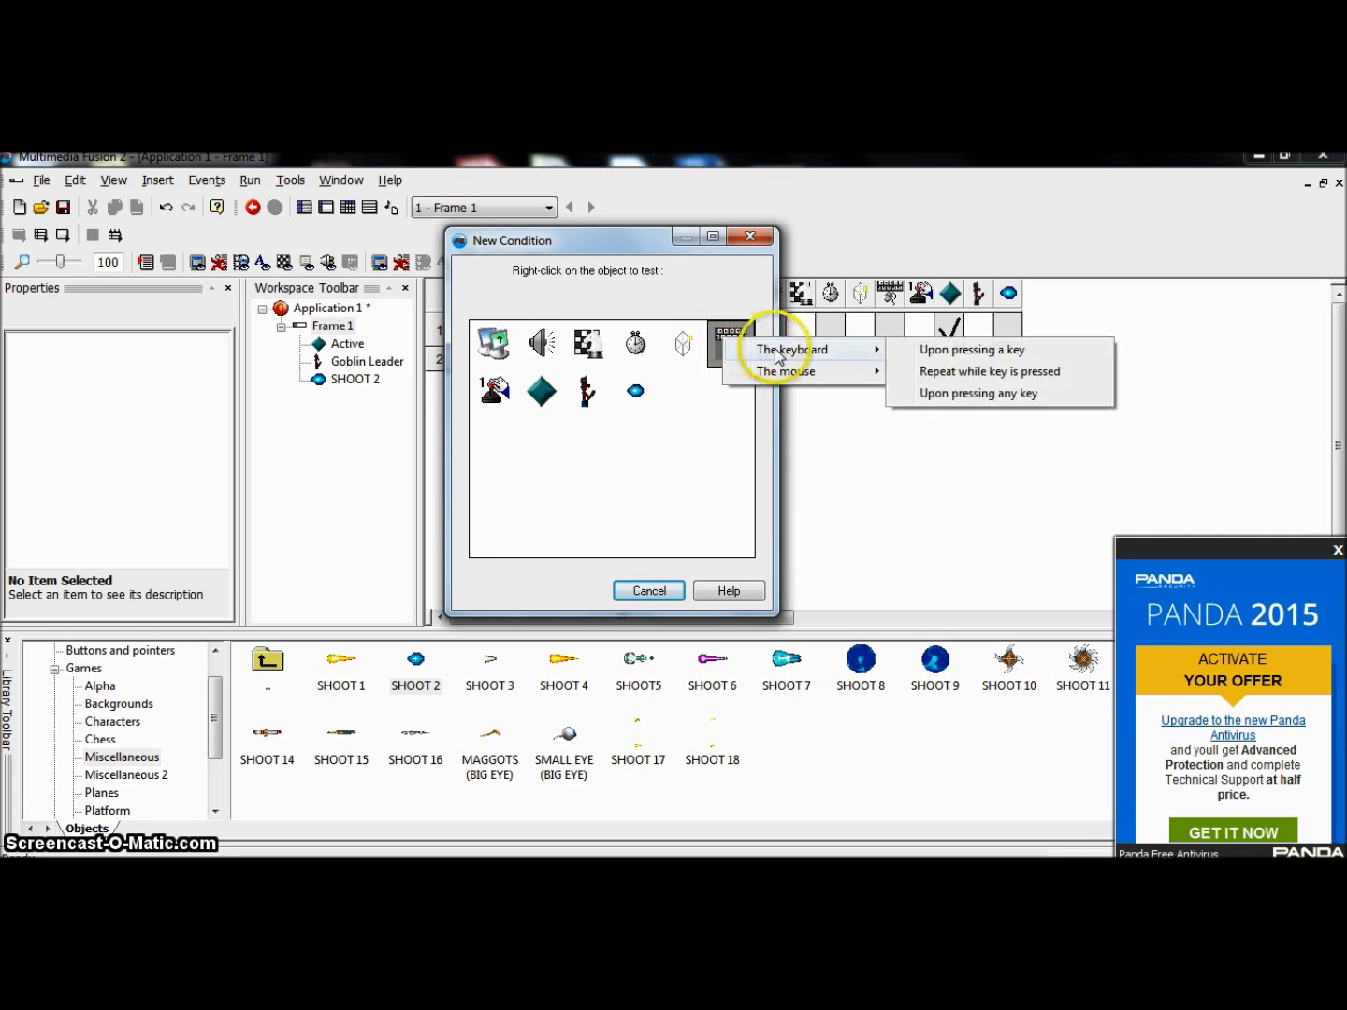
left_click(938, 352)
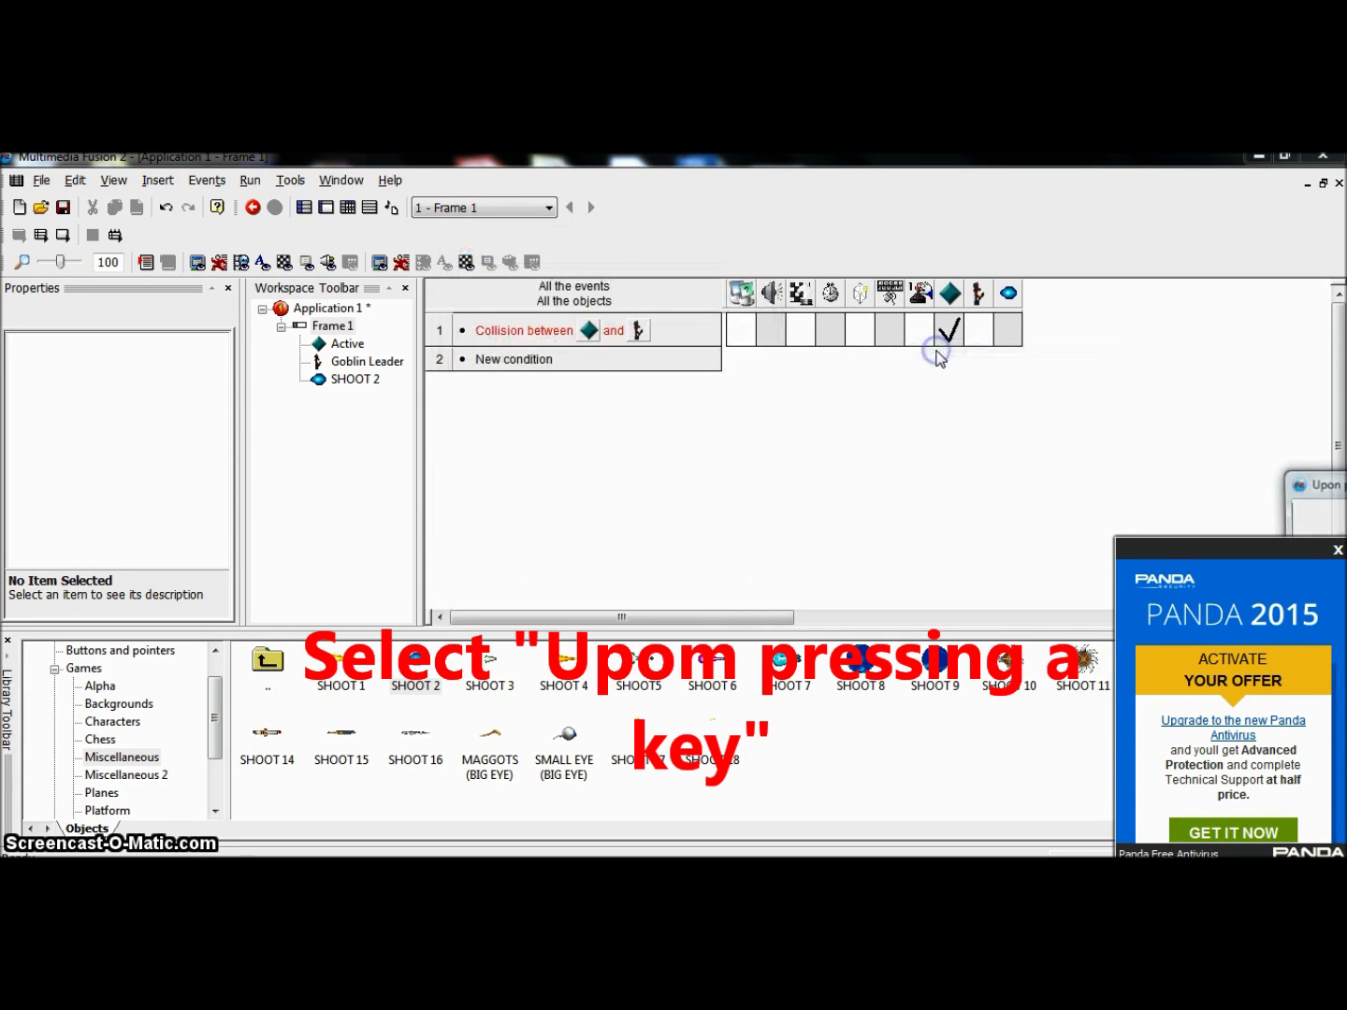
left_click(1296, 494)
left_click_drag(1297, 494, 677, 435)
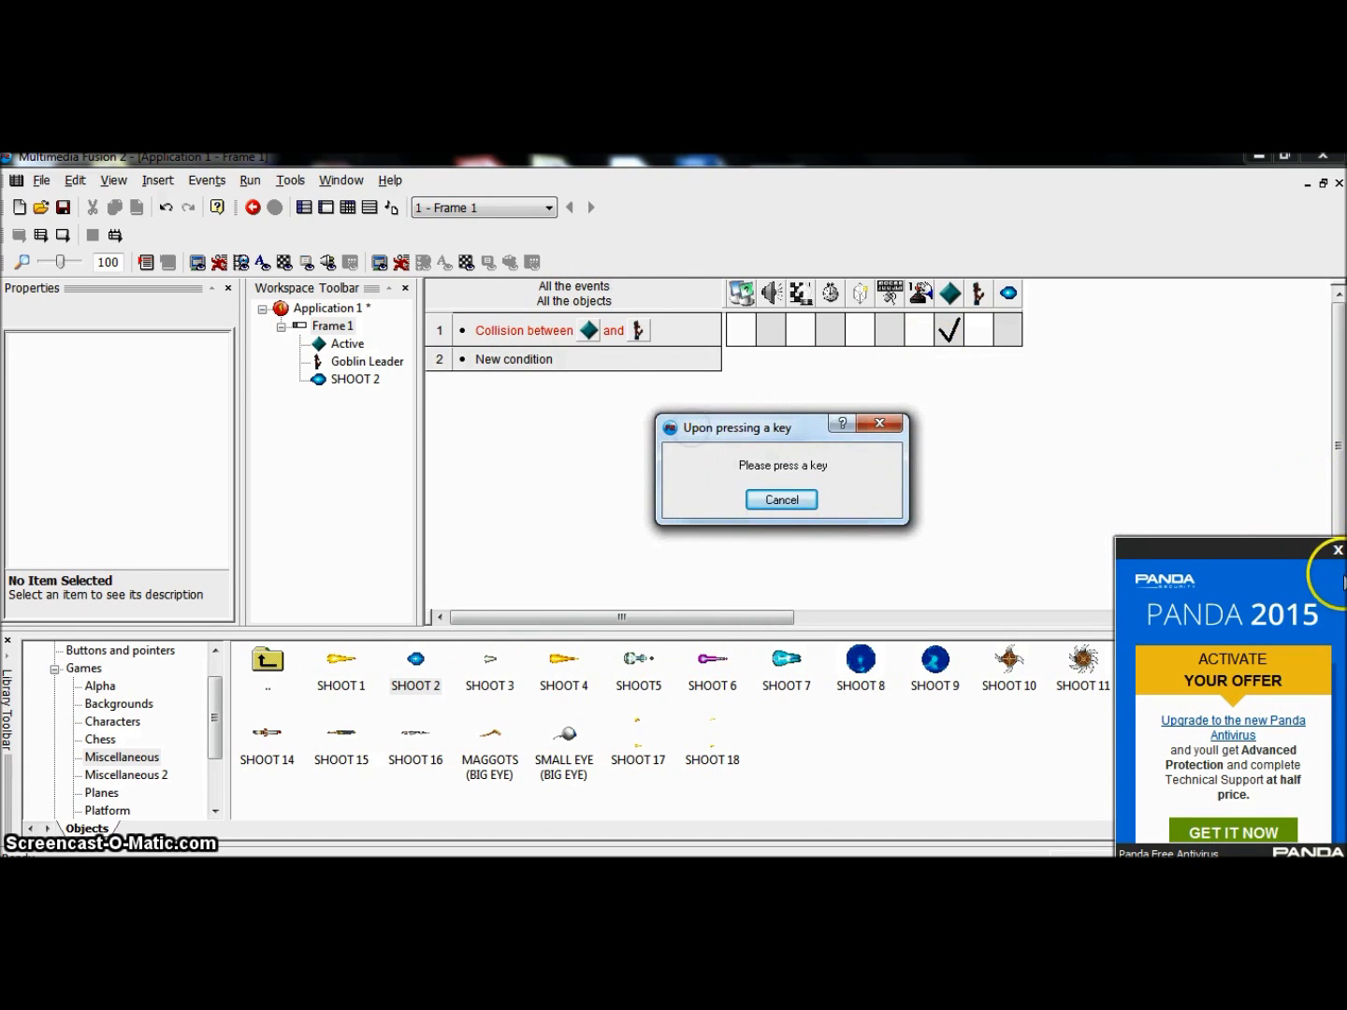
left_click(1338, 549)
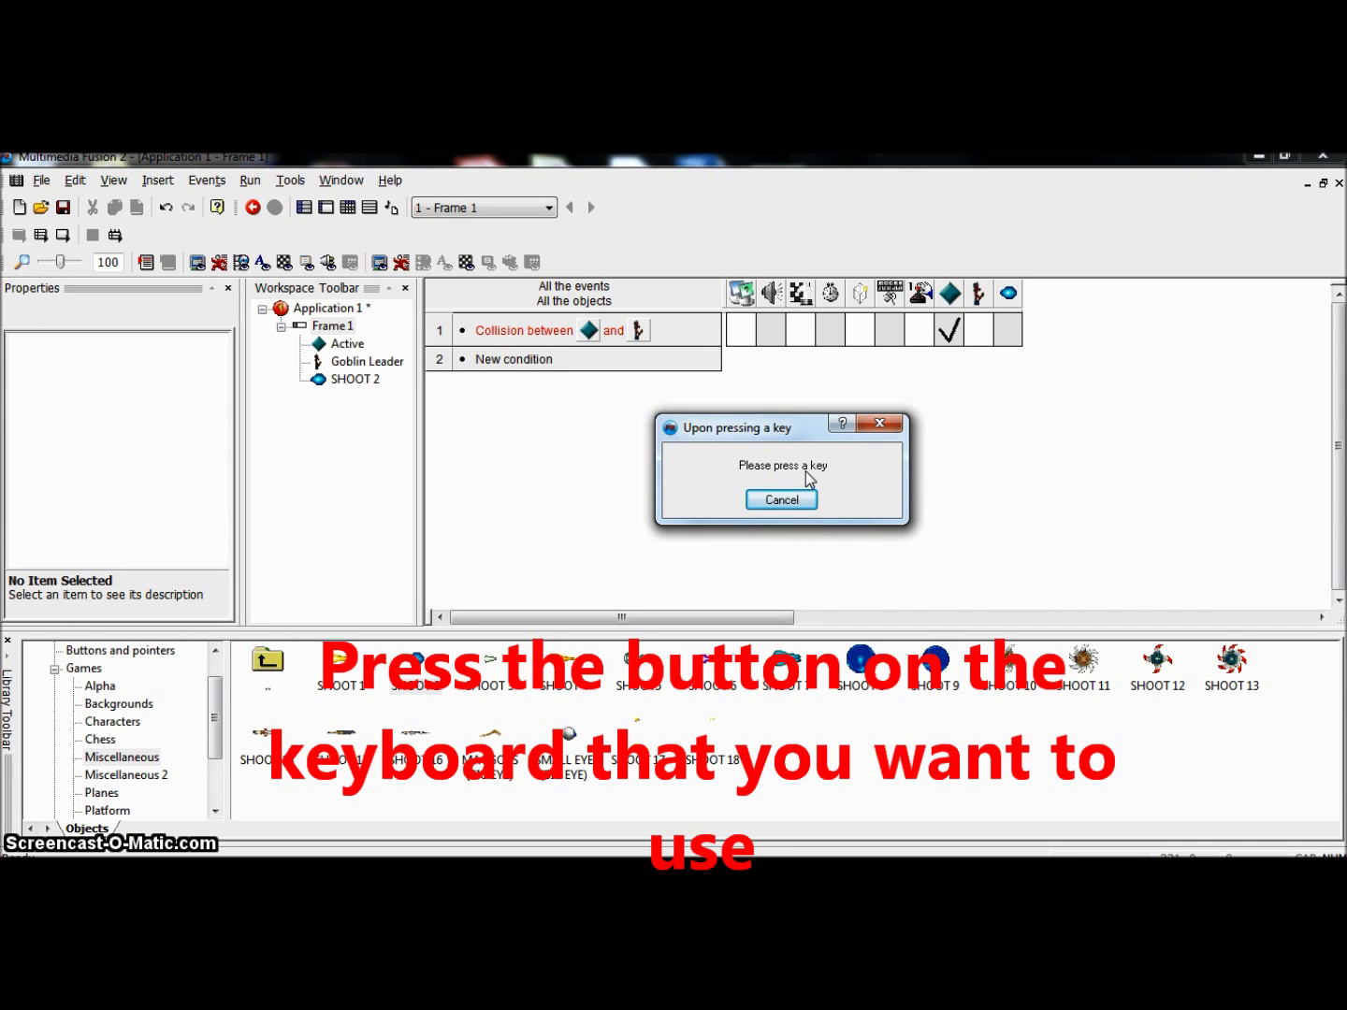
key("space")
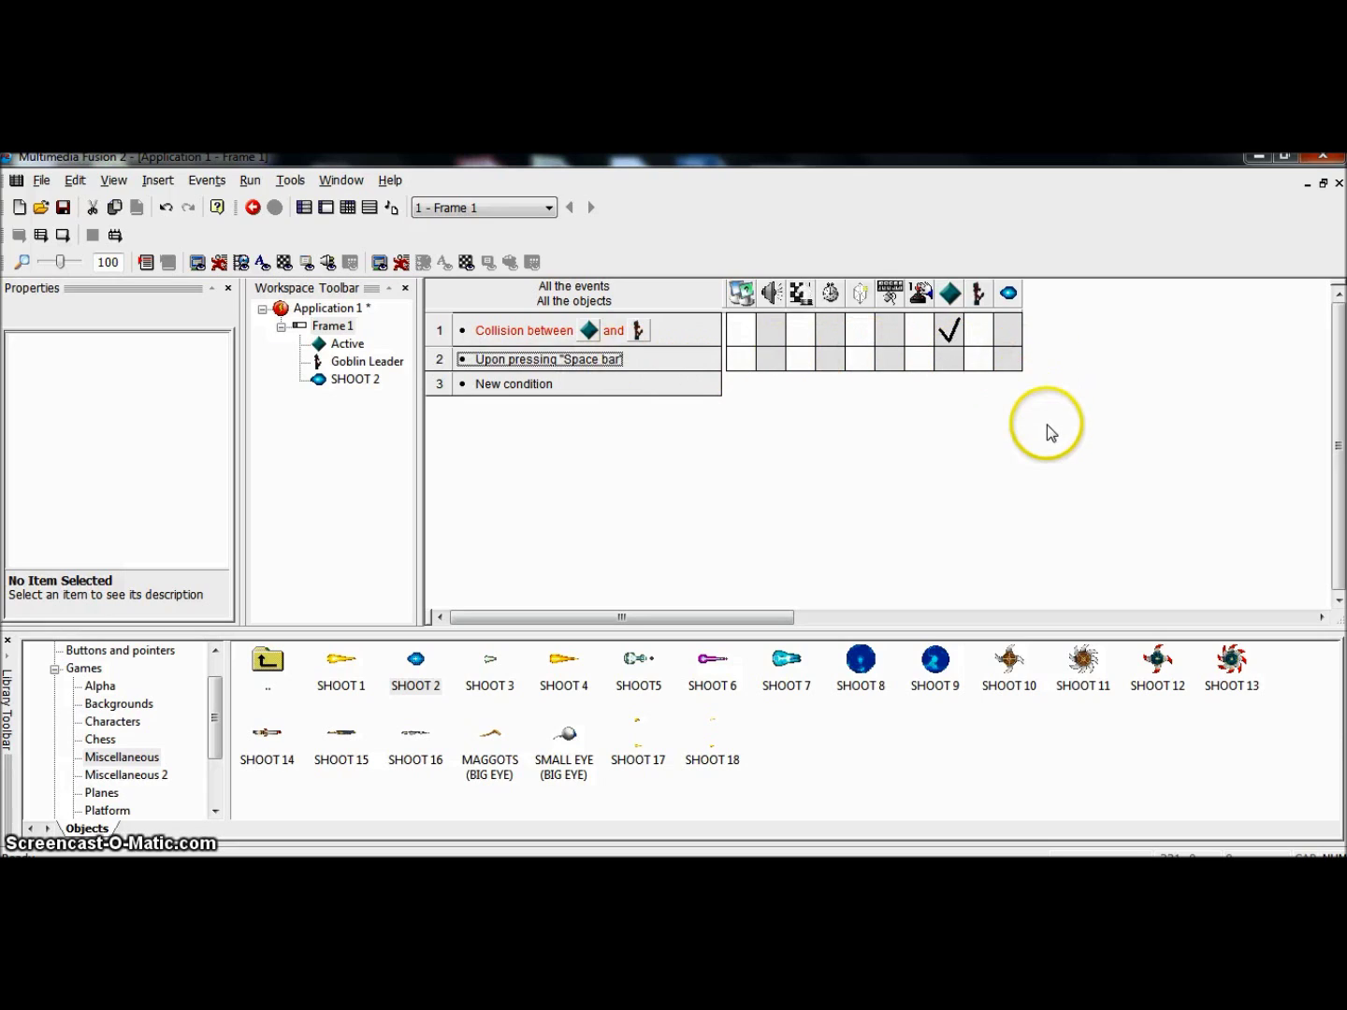
left_click(1026, 450)
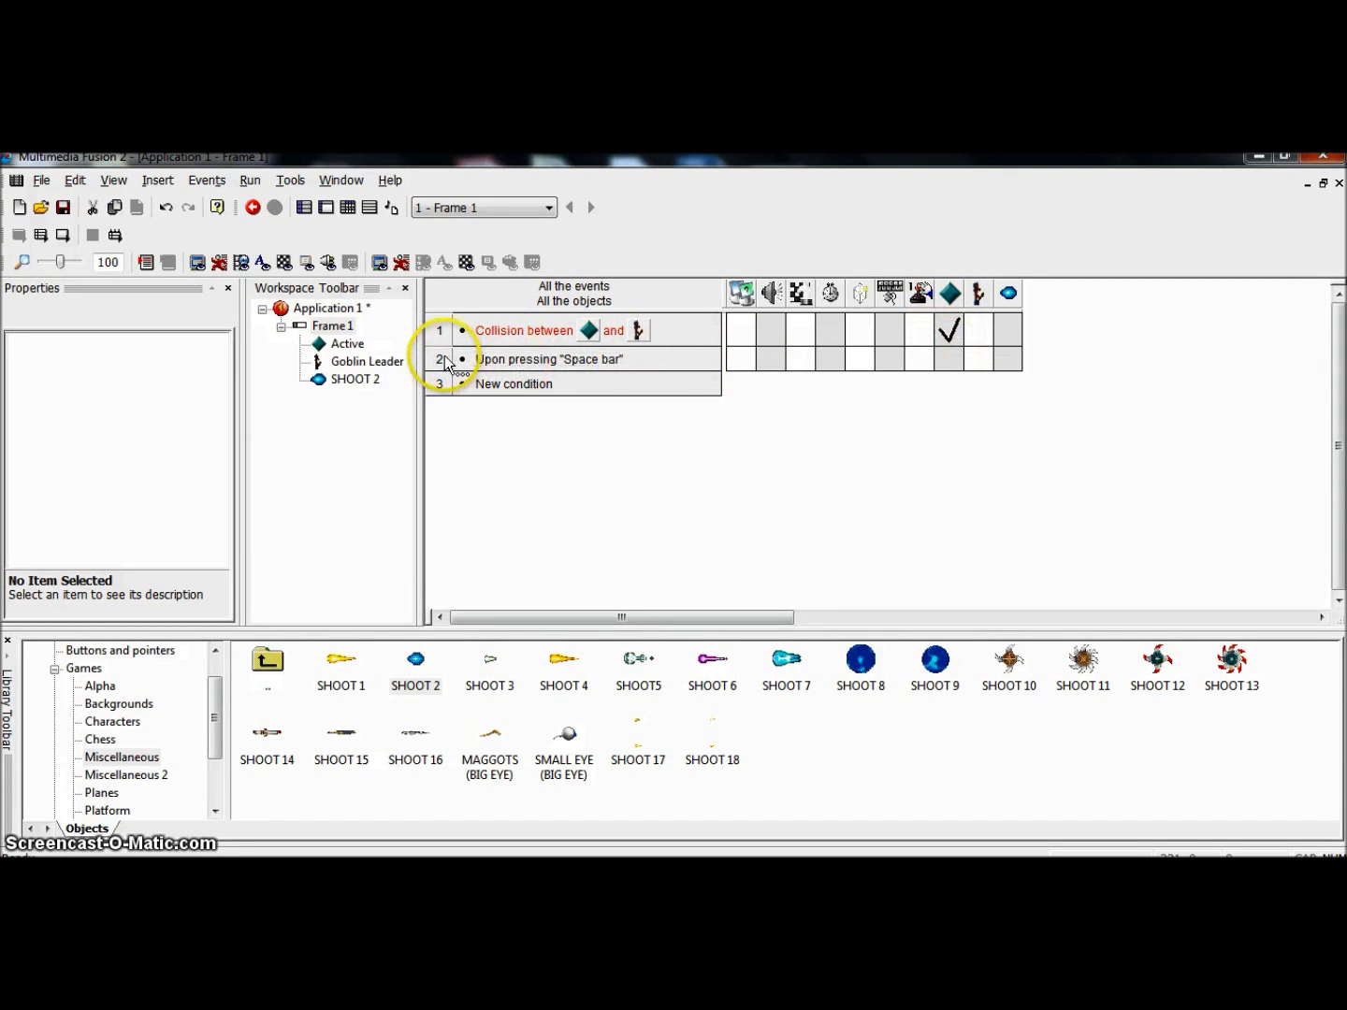
Add a Launch an Object action for the Active object to the Space bar event, choosing SHOOT 2 as the launched object.
left_click(948, 367)
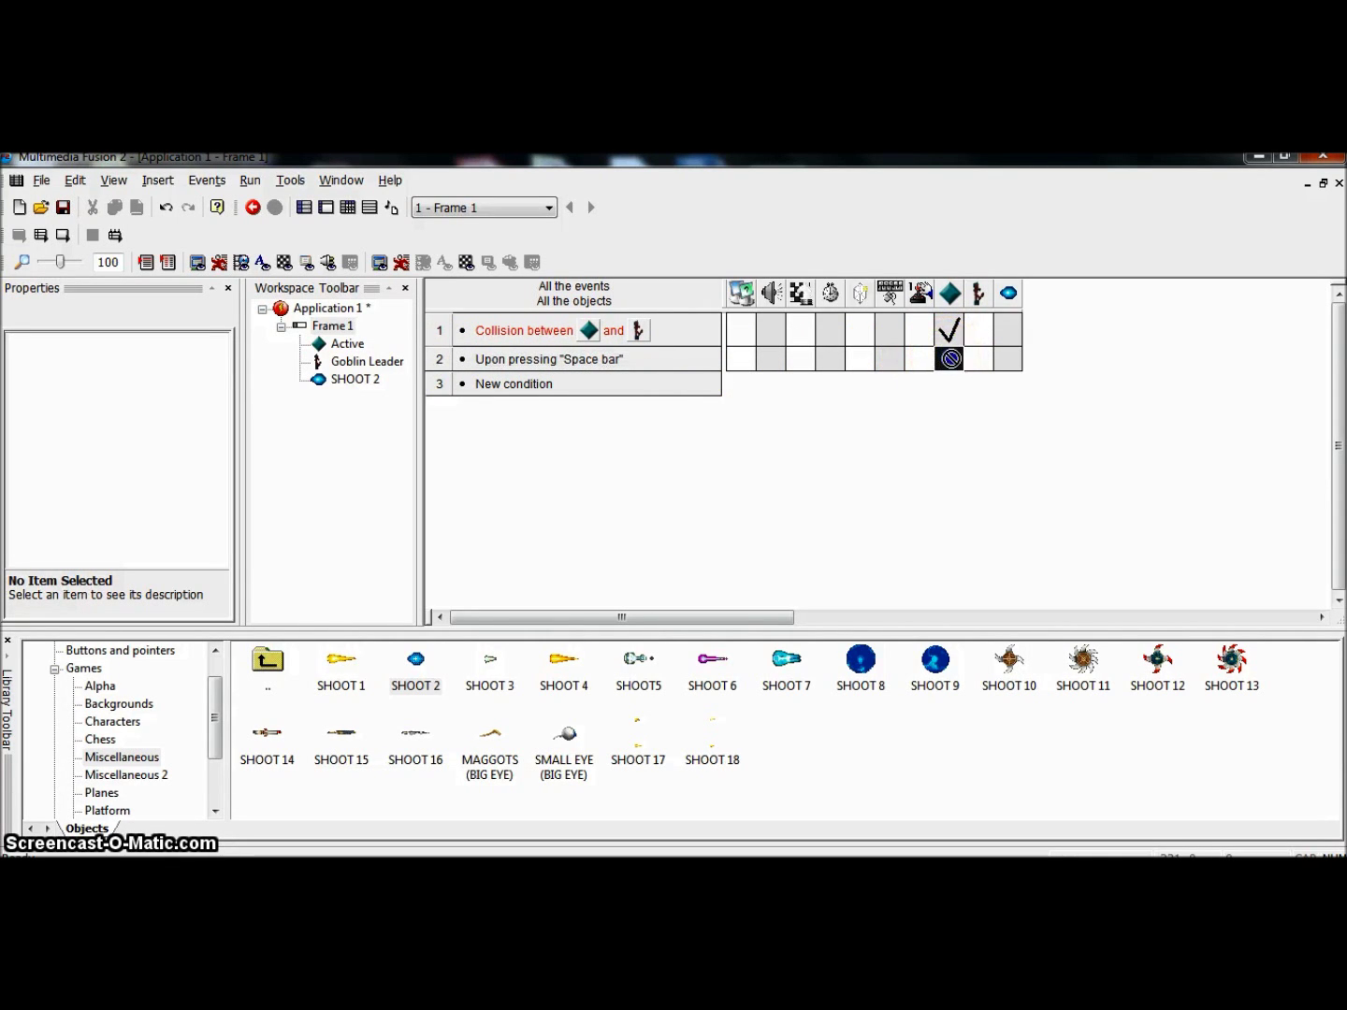
left_click(949, 362)
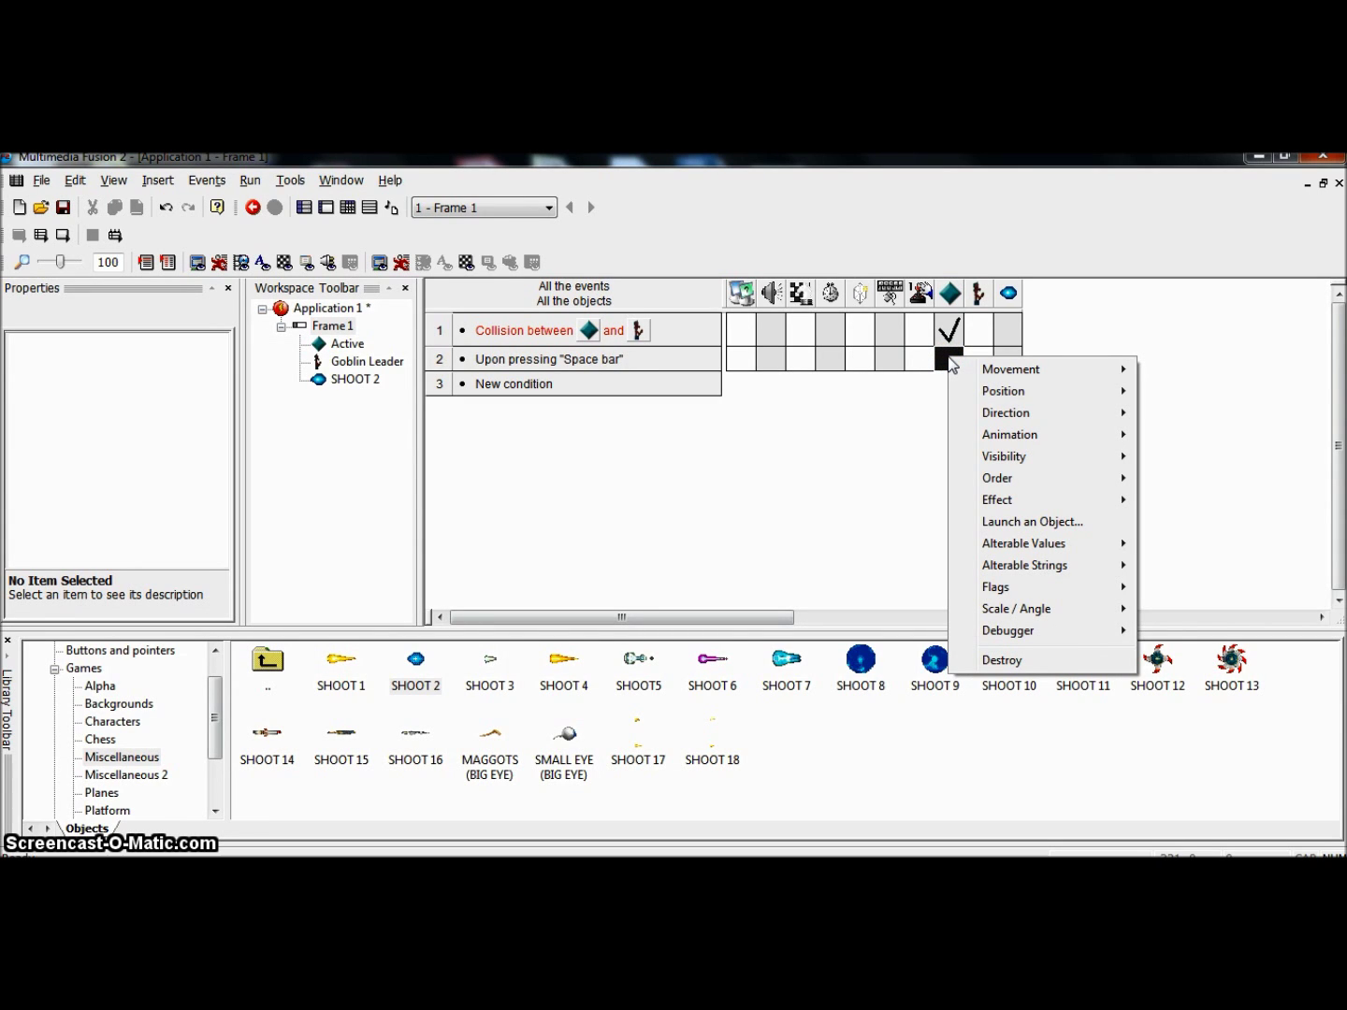
left_click(1008, 523)
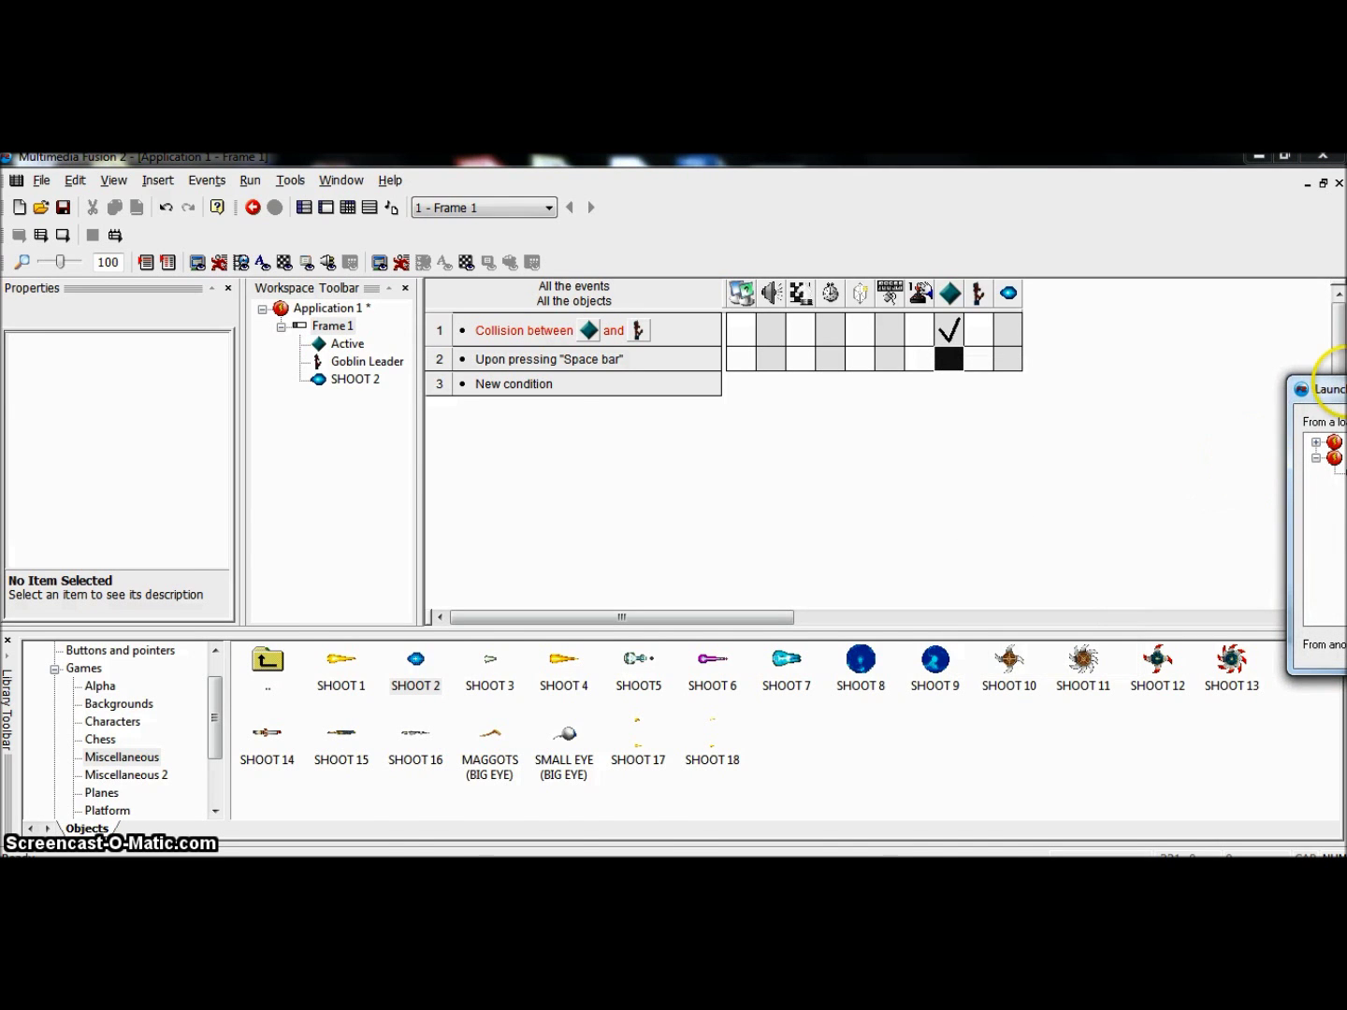
left_click_drag(1335, 393, 639, 389)
left_click(744, 548)
left_click(777, 548)
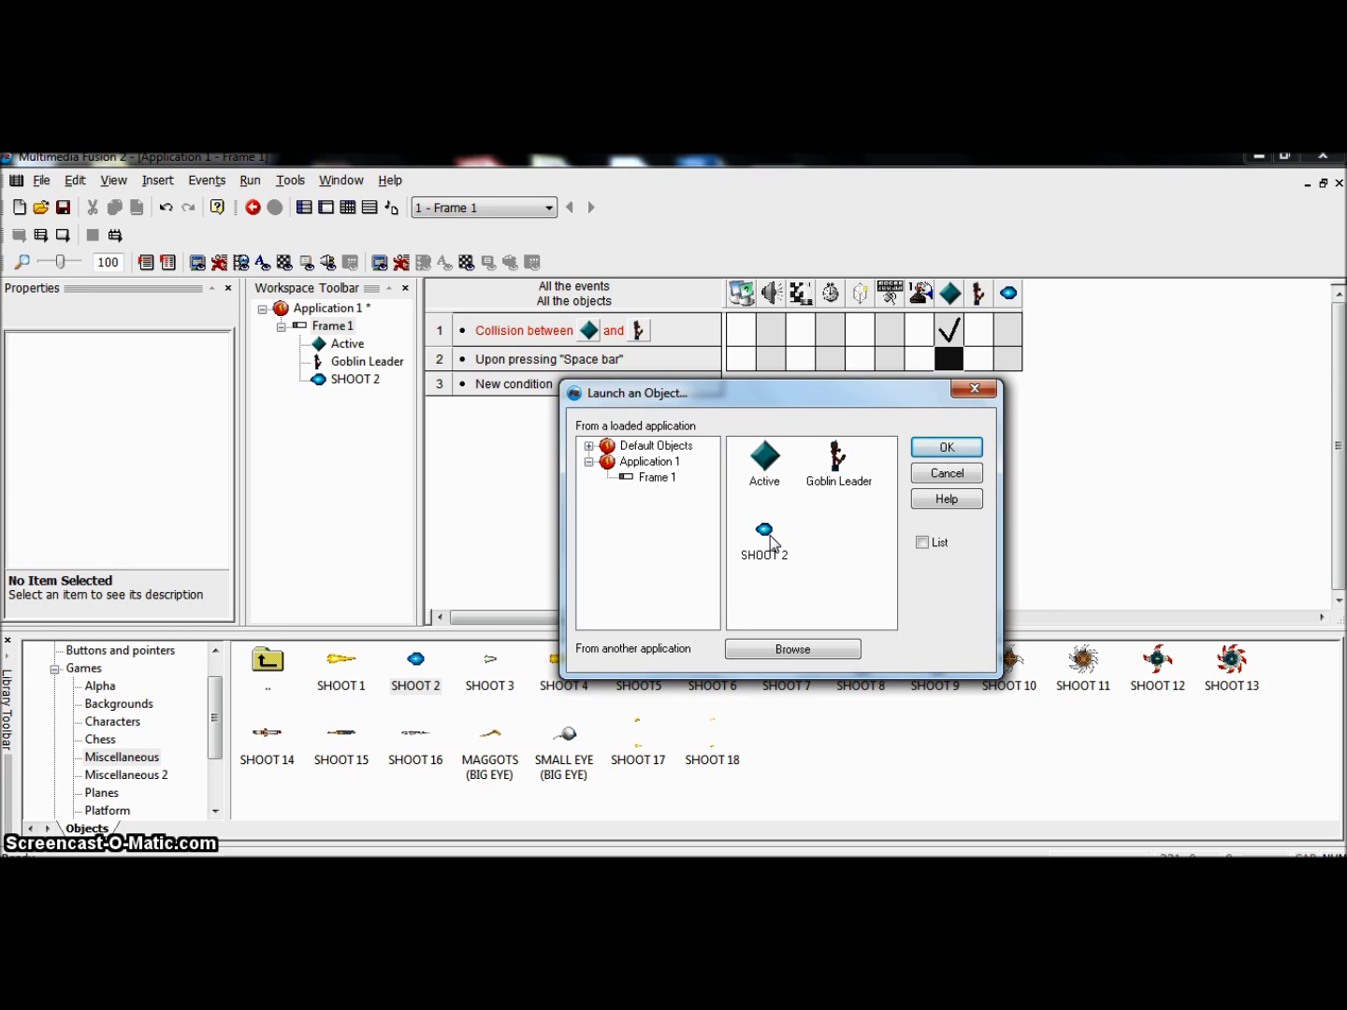
left_click(770, 542)
left_click(768, 537)
left_click(945, 448)
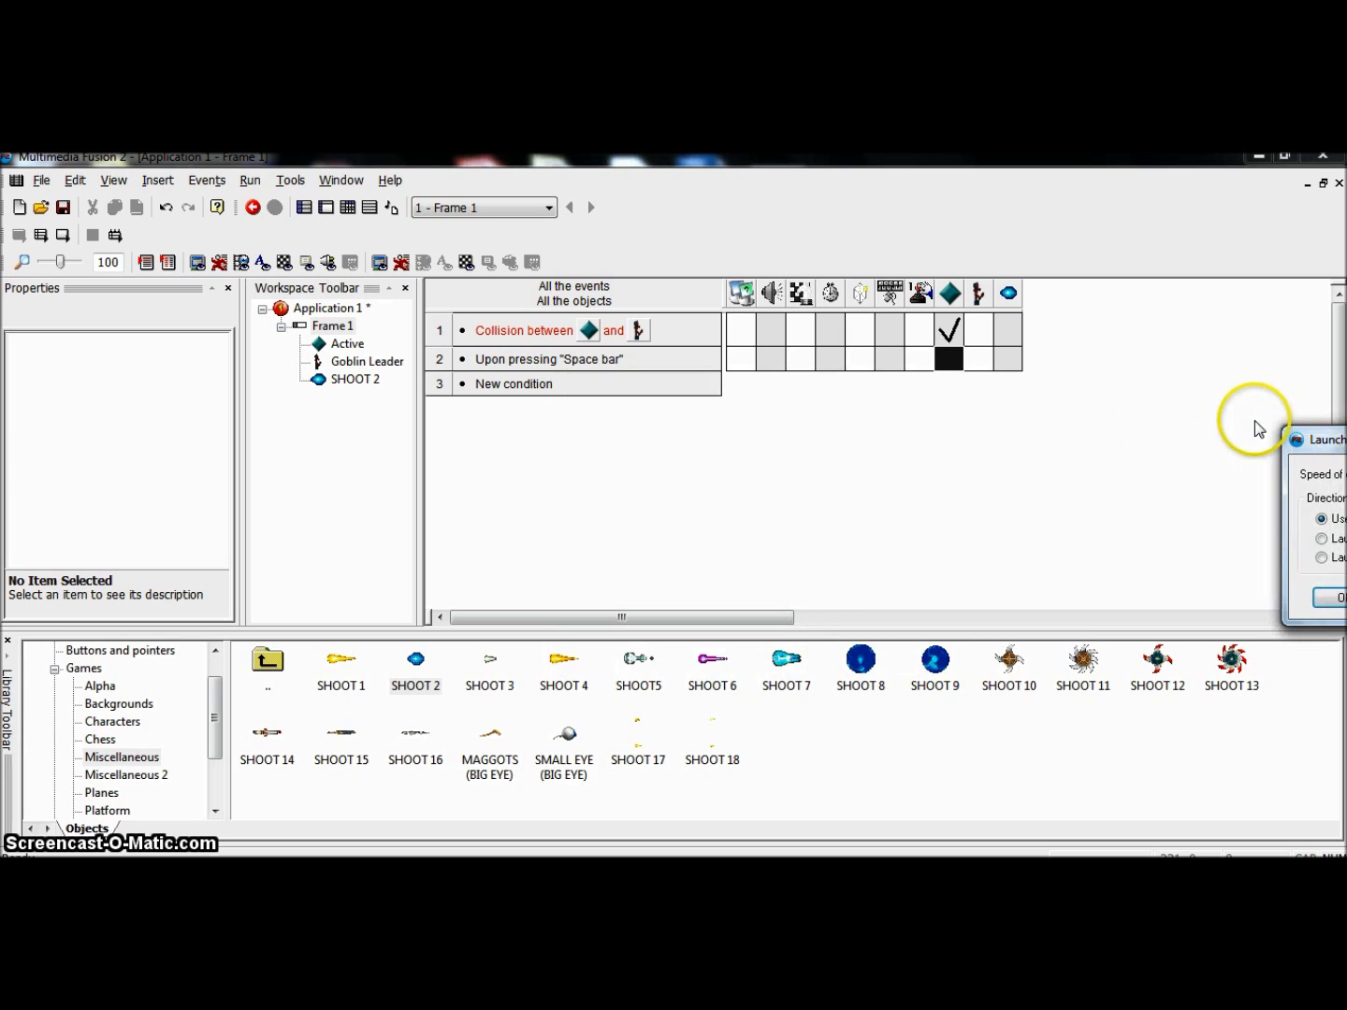
Accept a launch speed of 100 using the direction of "Active", and review the resulting action.
left_click_drag(1296, 440, 835, 393)
double_click(850, 434)
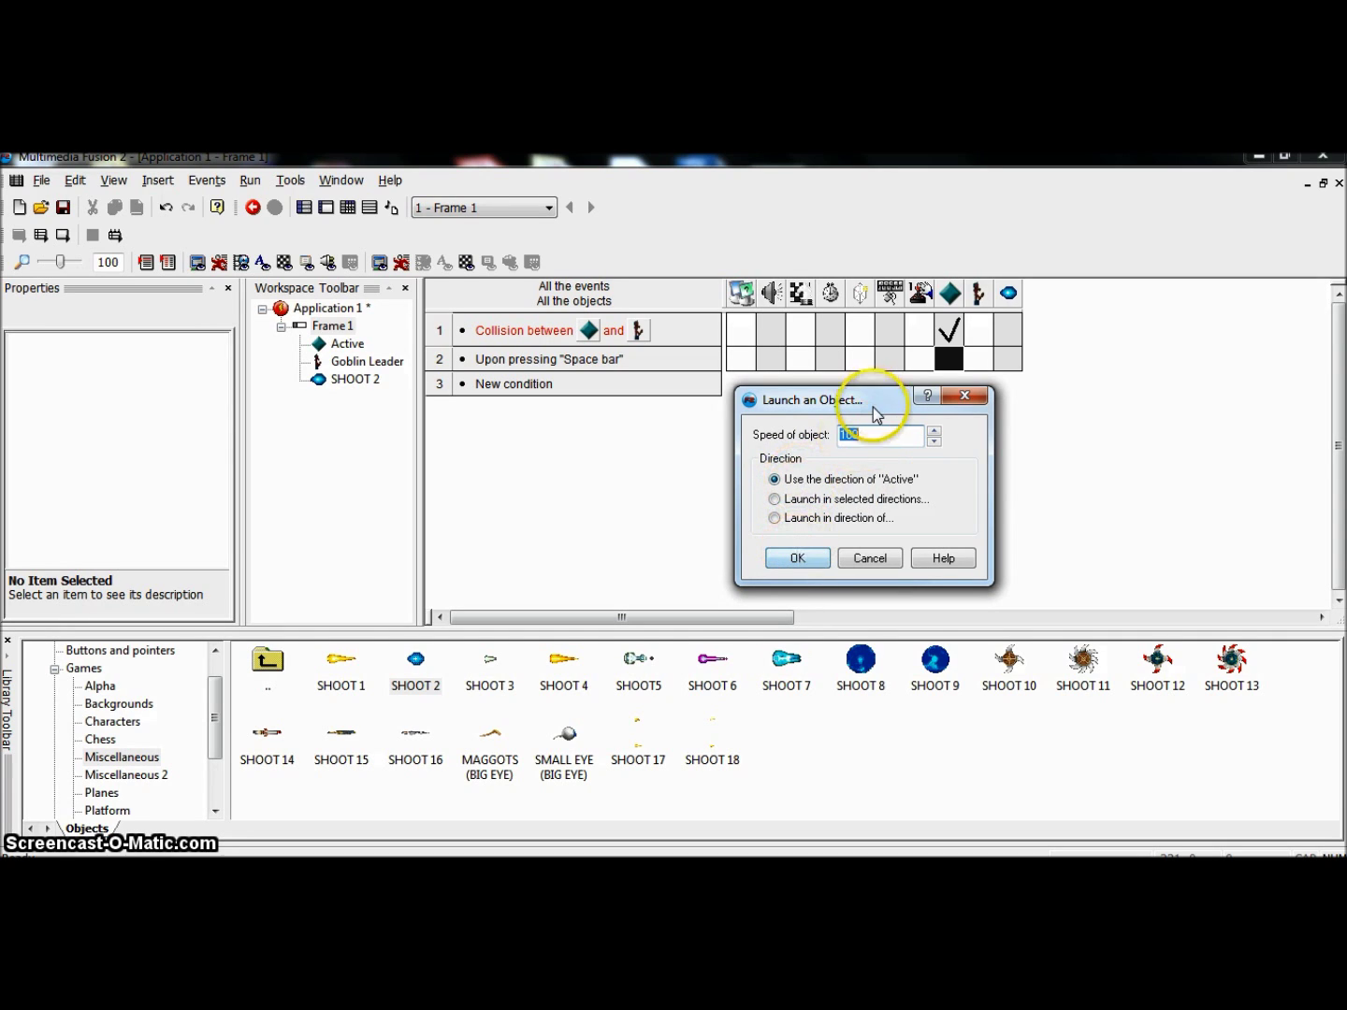
left_click(796, 559)
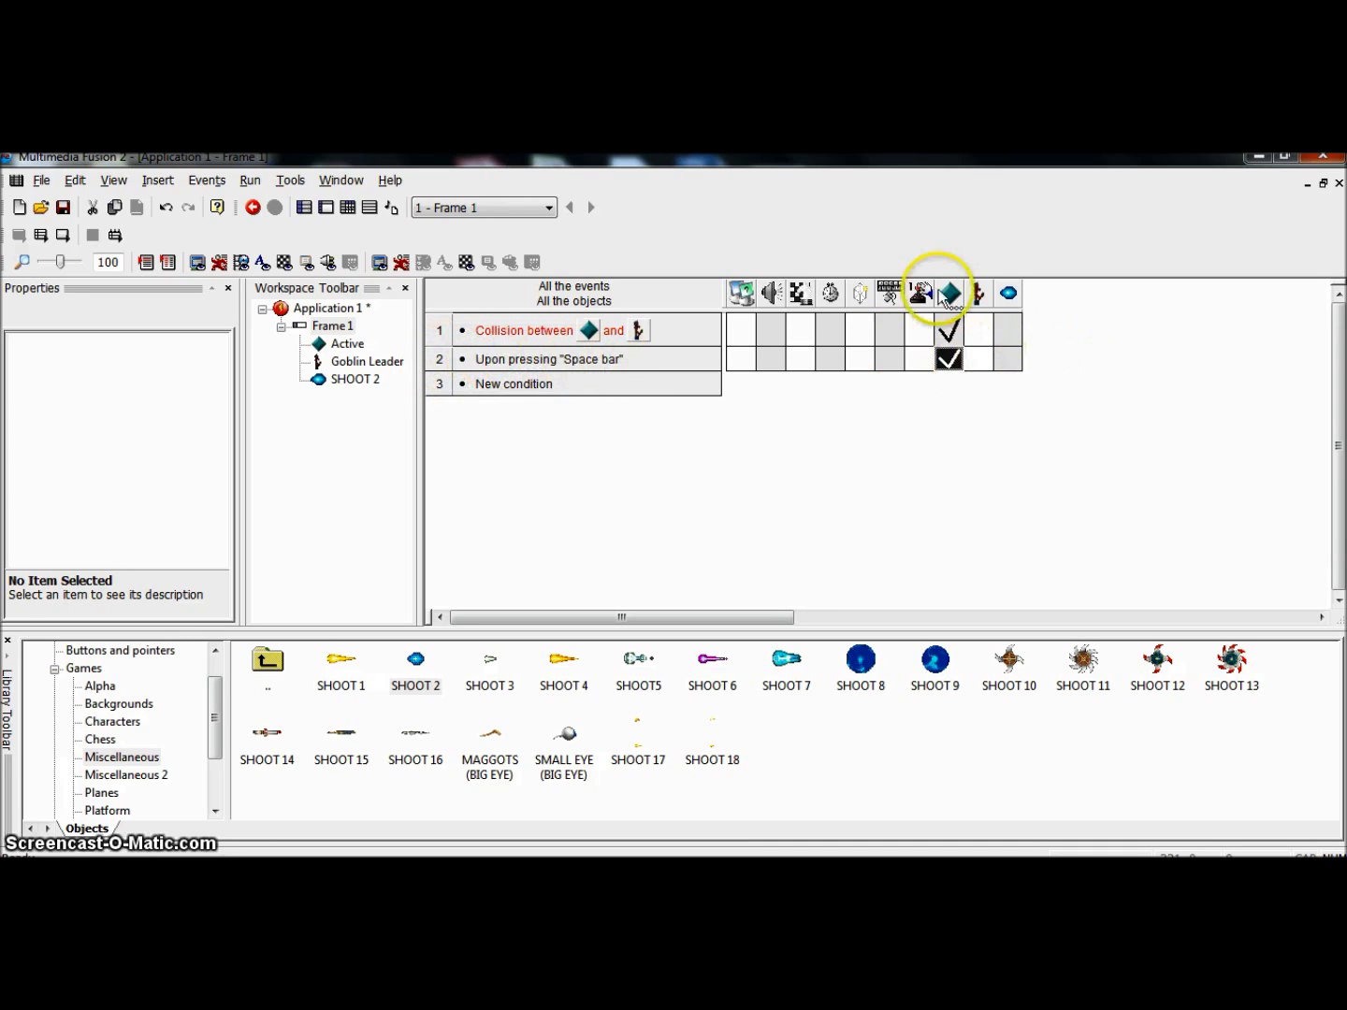
mouse_move(949, 365)
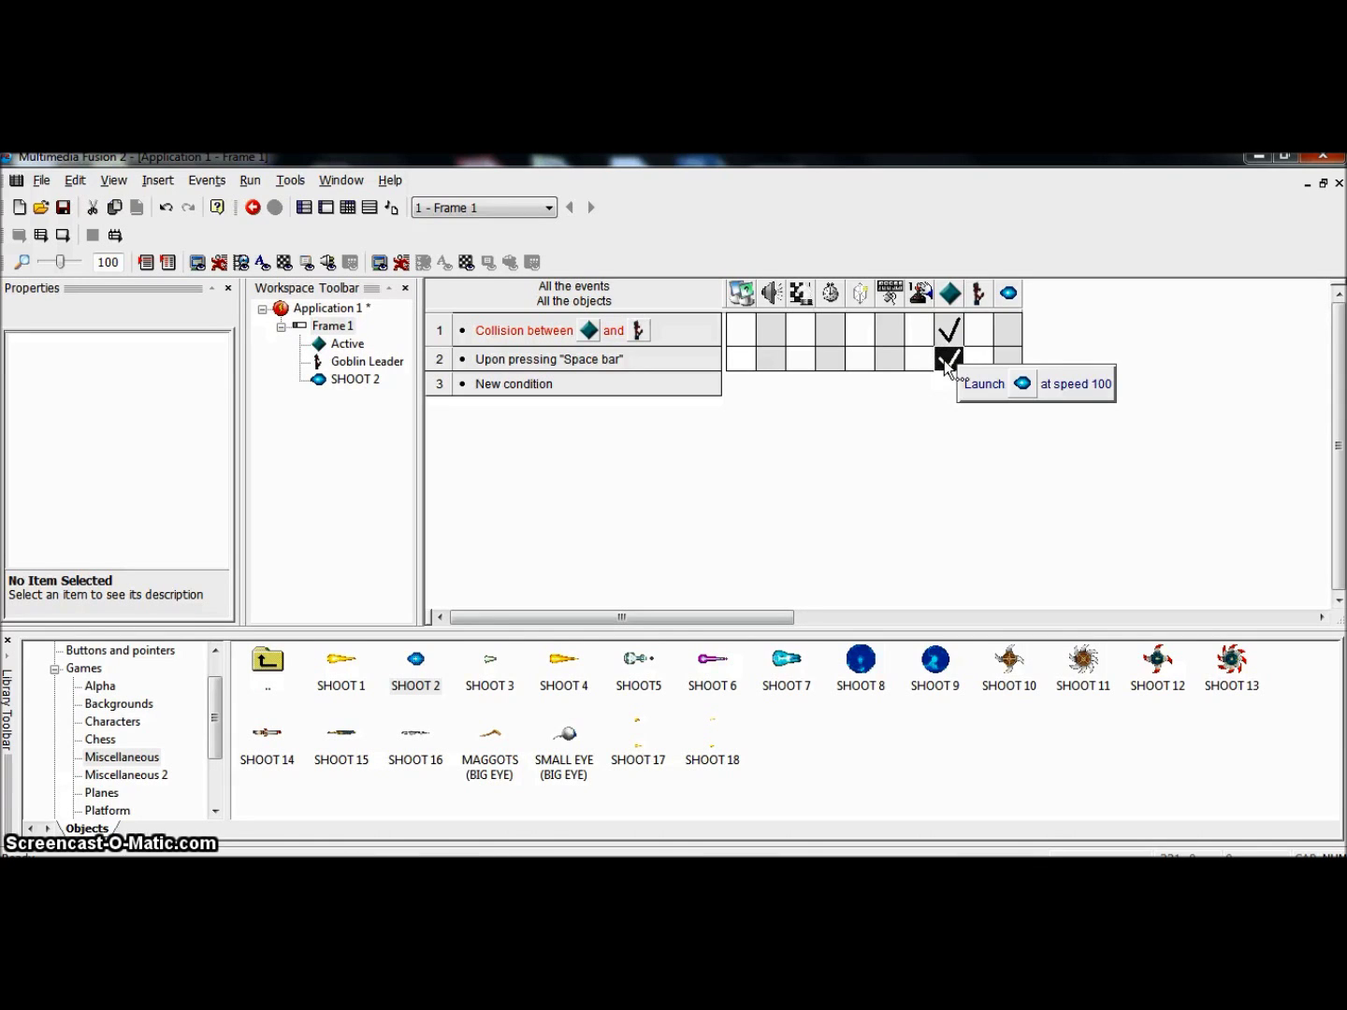
Run the game to test launching the bullet, resume it from the pause, and close the test window.
key("F8")
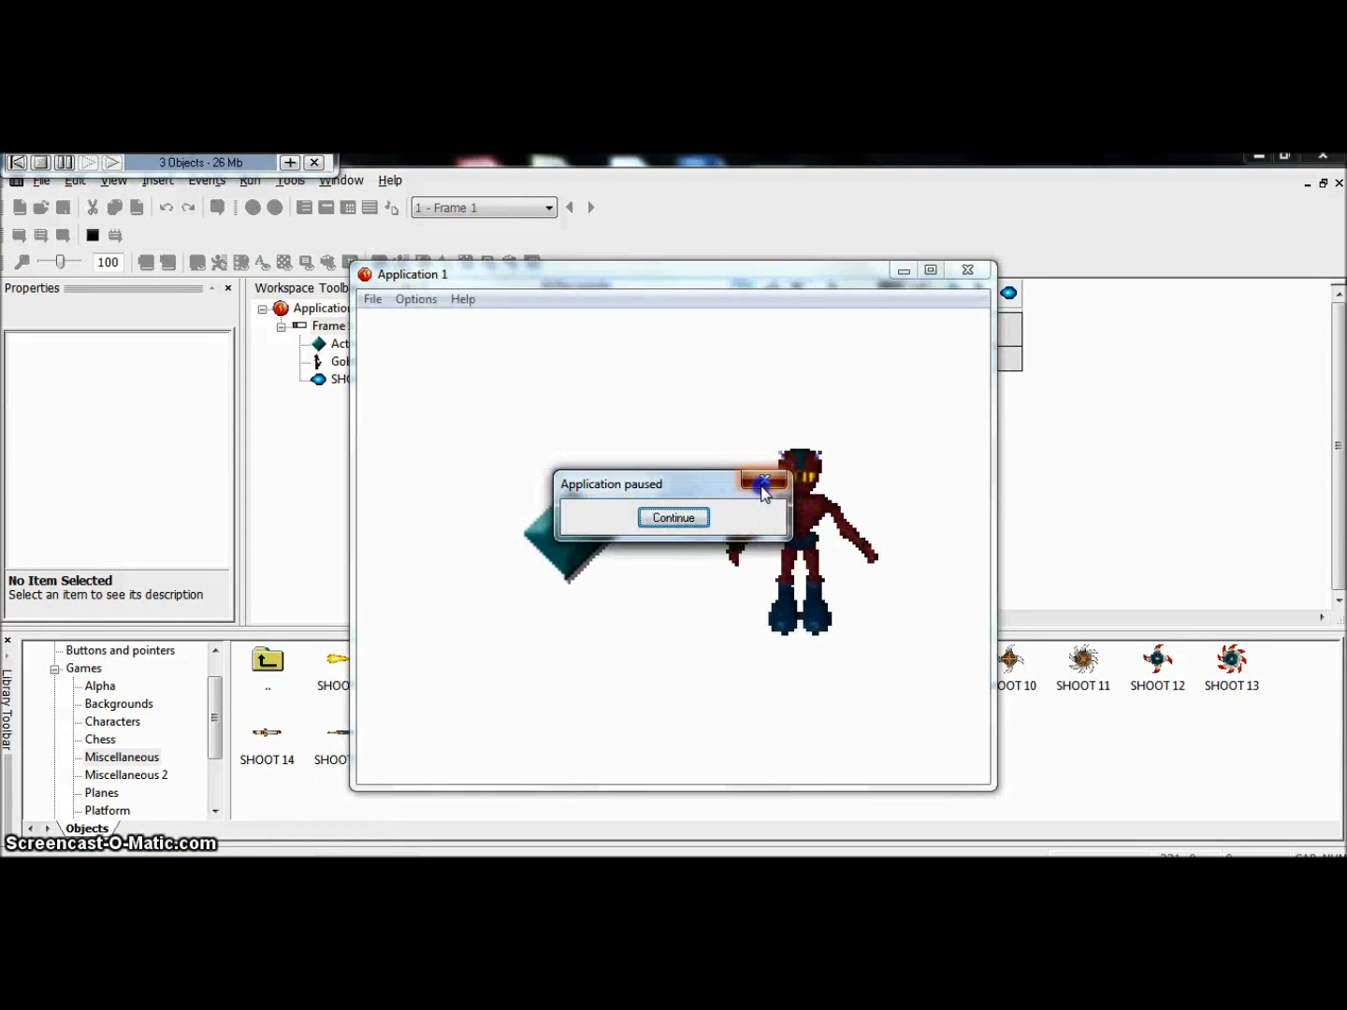
left_click(676, 519)
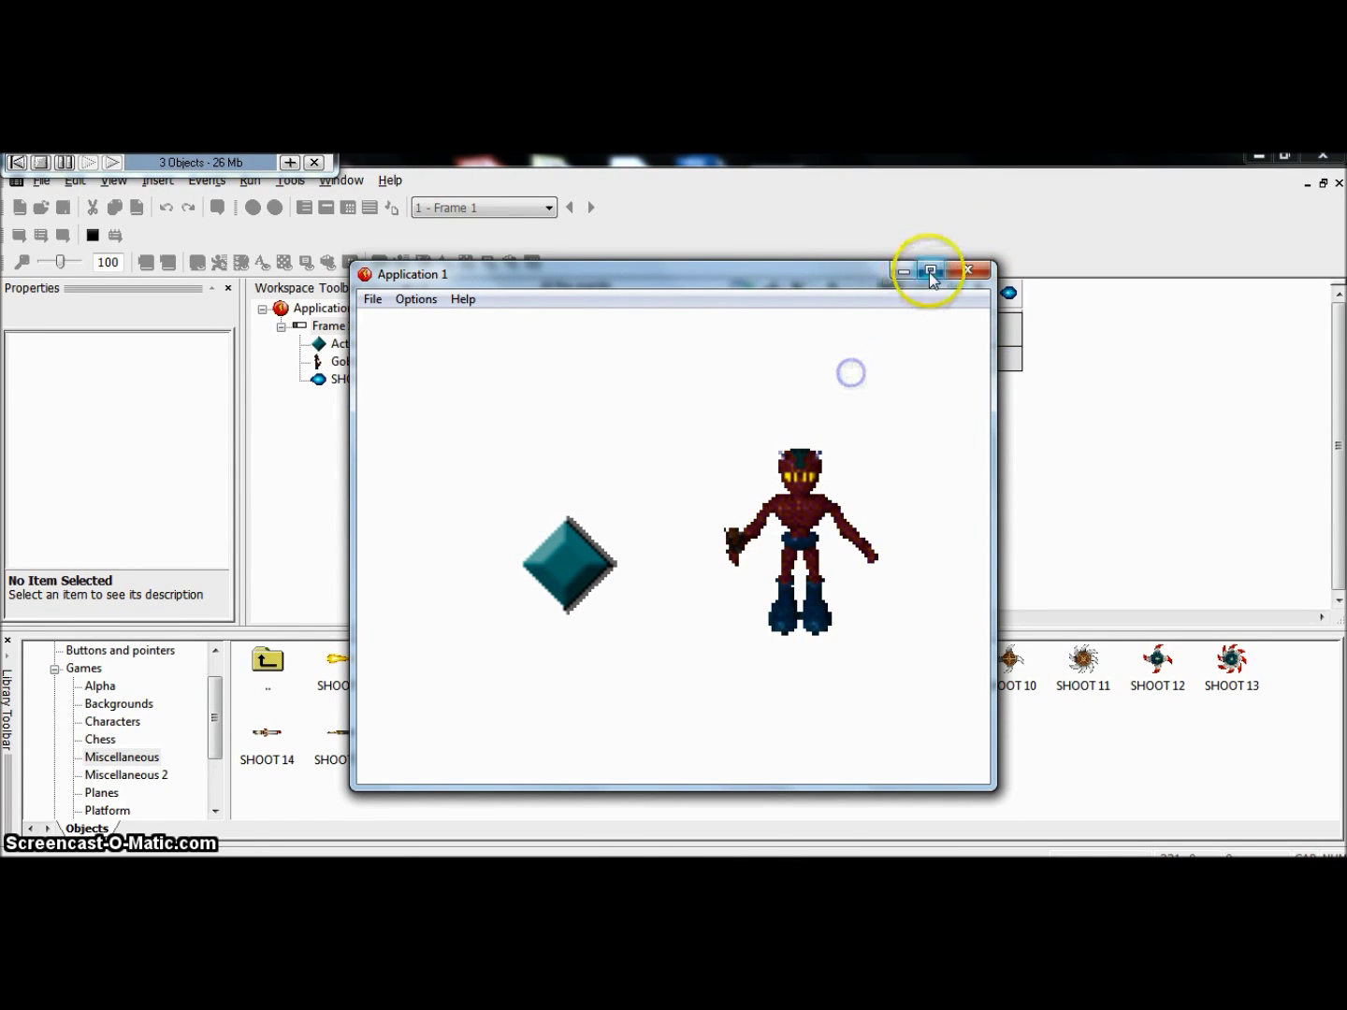
left_click(959, 271)
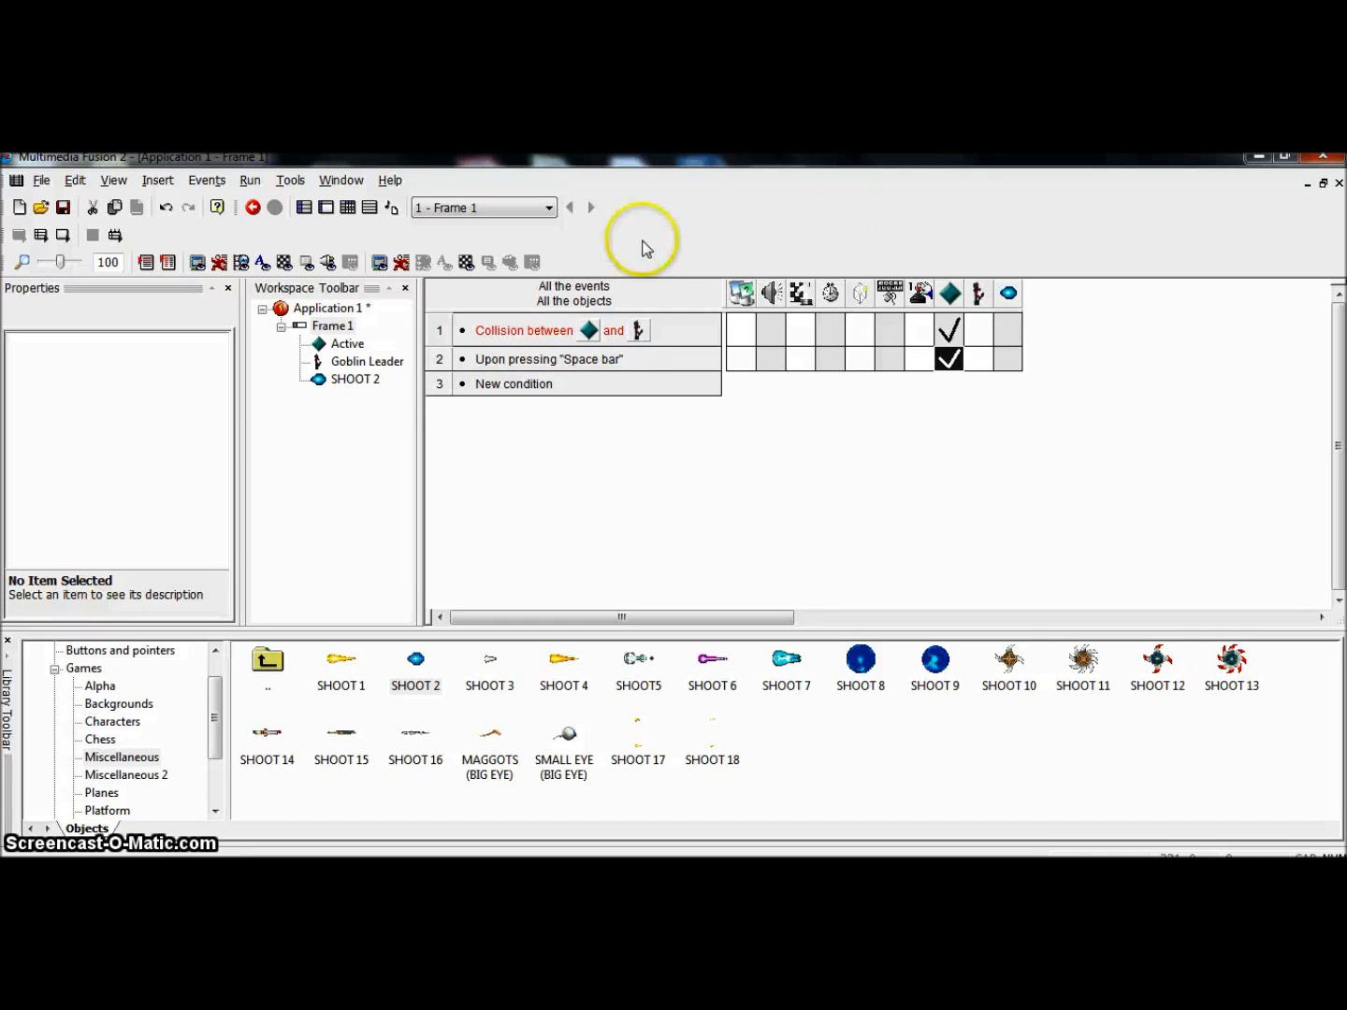
Add a new condition testing a collision between SHOOT 2 and the Goblin Leader as event 3.
left_click(488, 391)
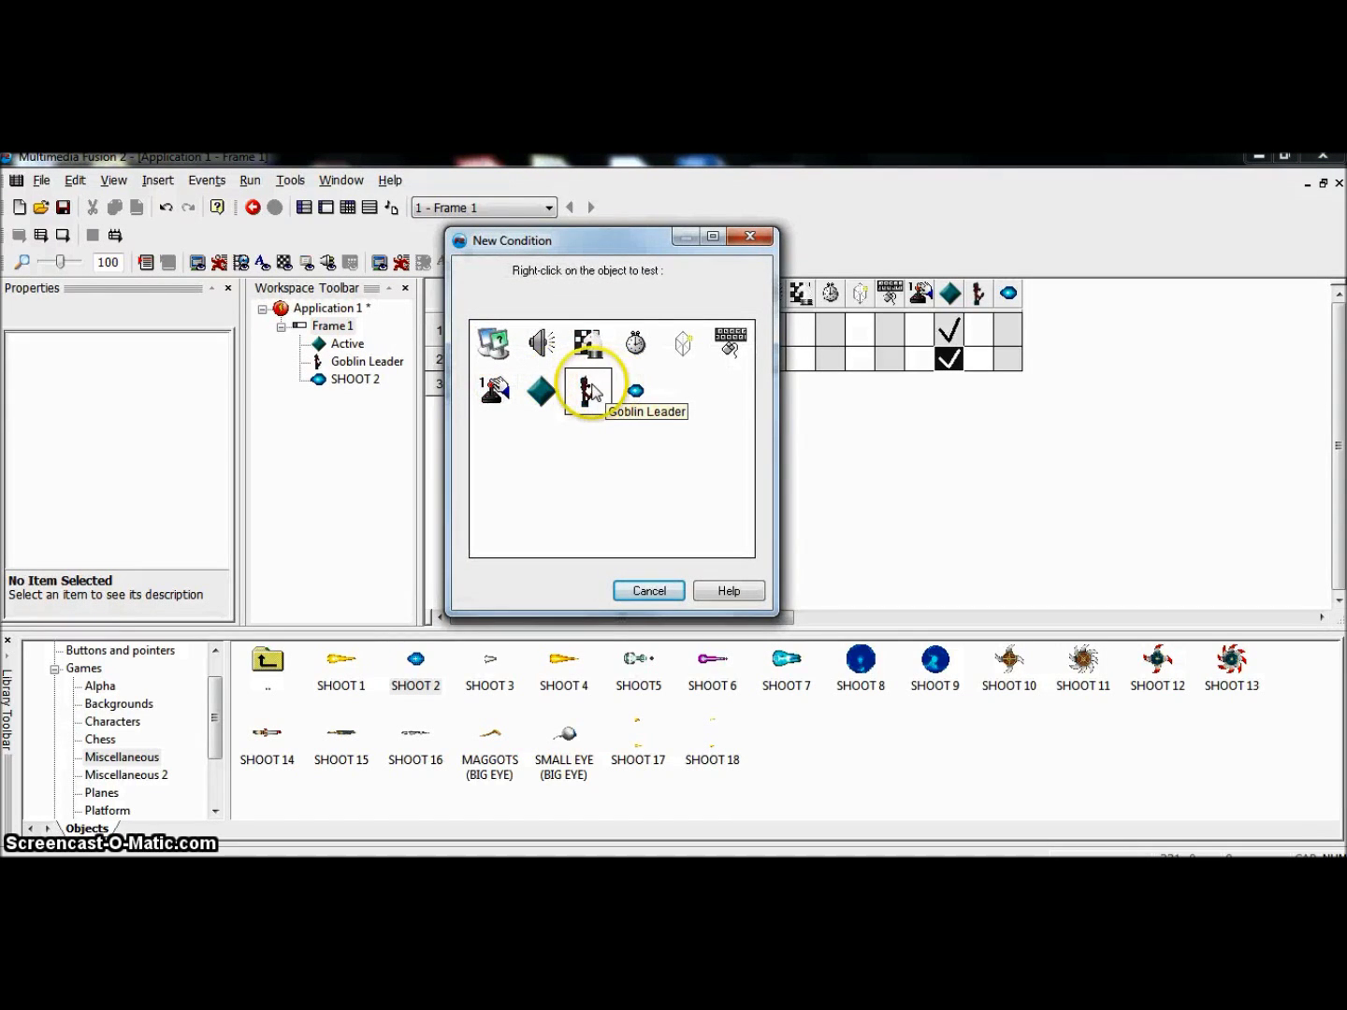
right_click(636, 392)
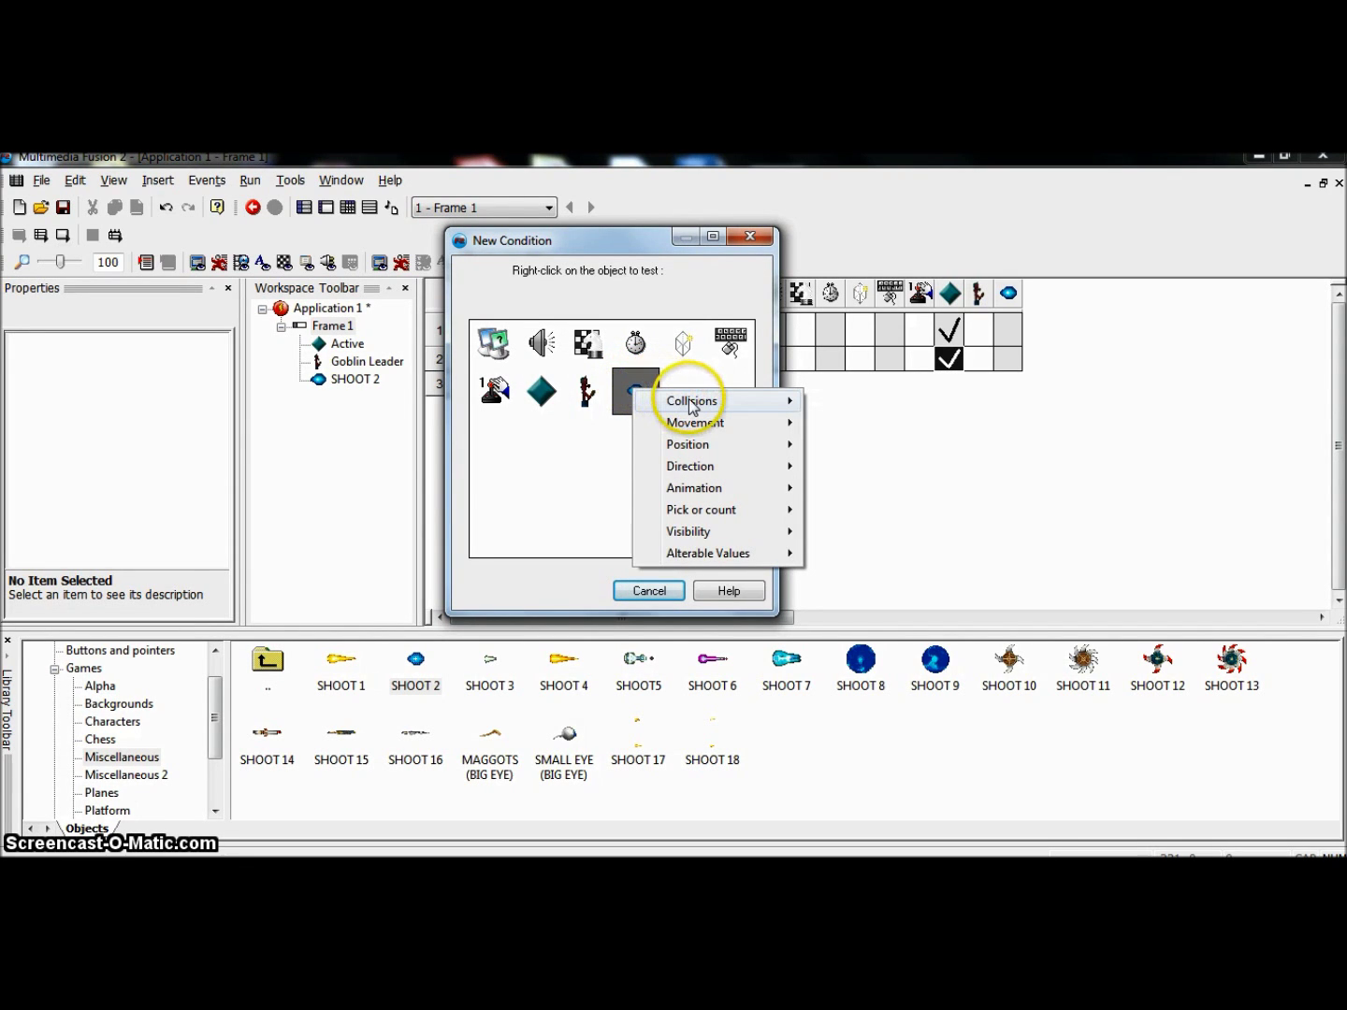
mouse_move(689, 407)
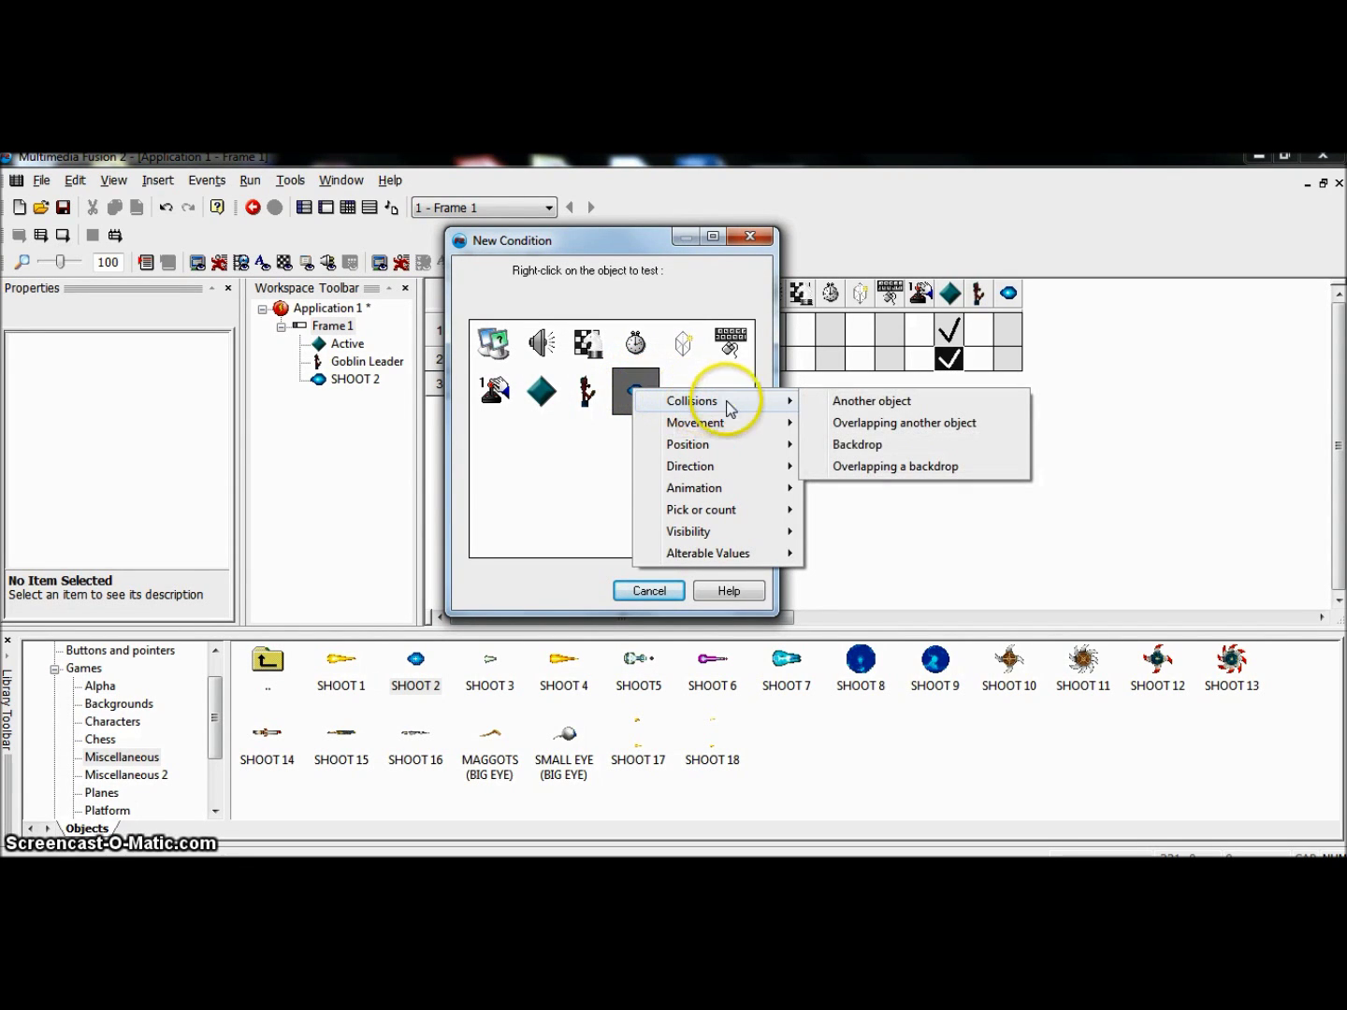
left_click(845, 401)
left_click(541, 348)
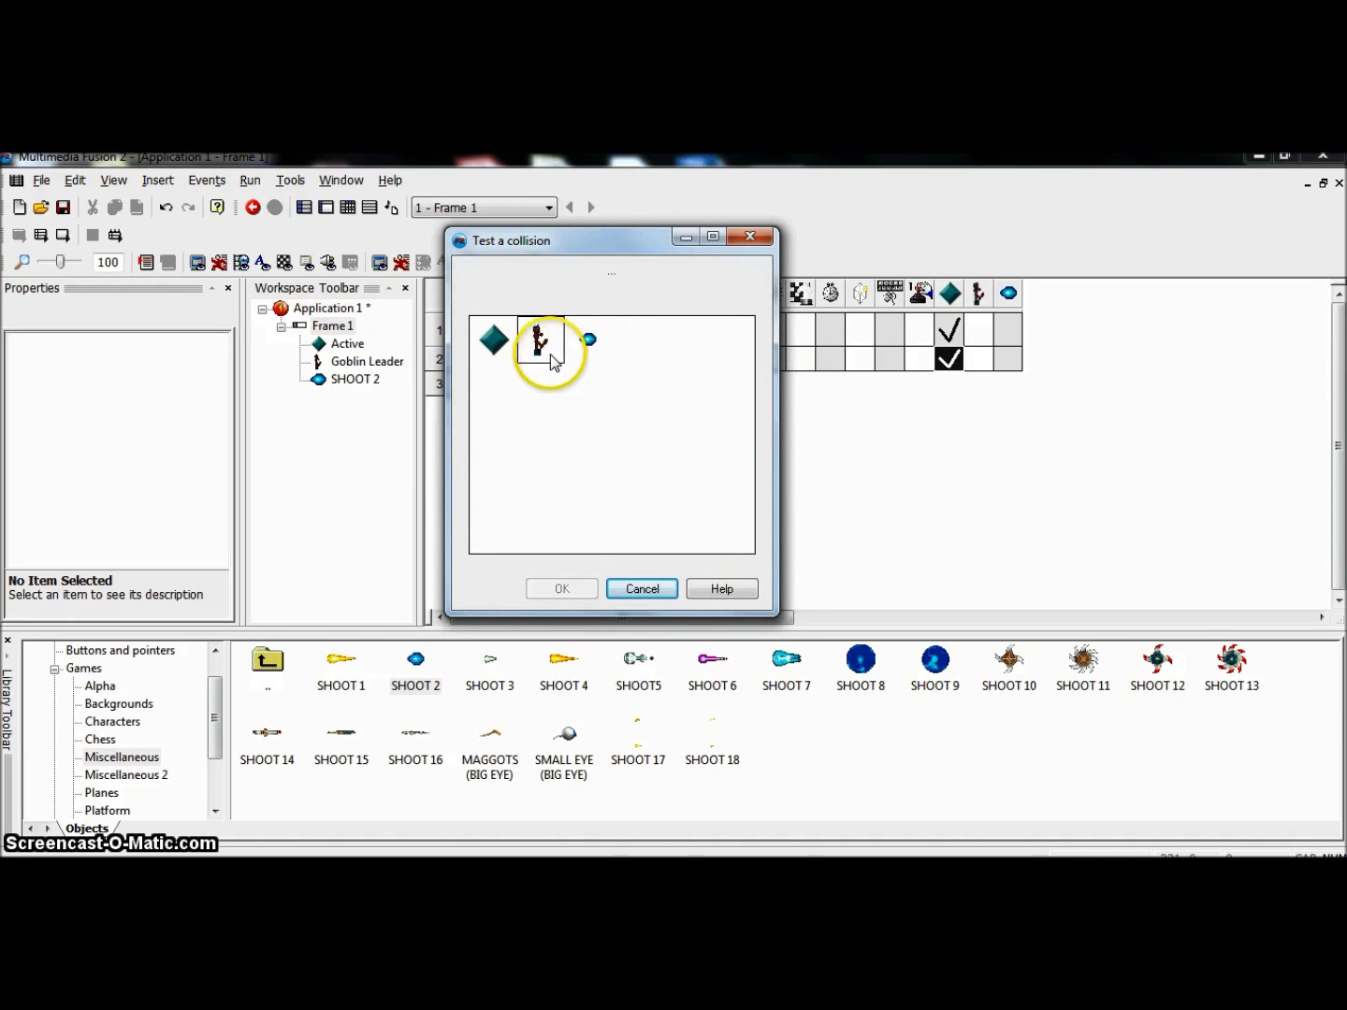
left_click(566, 585)
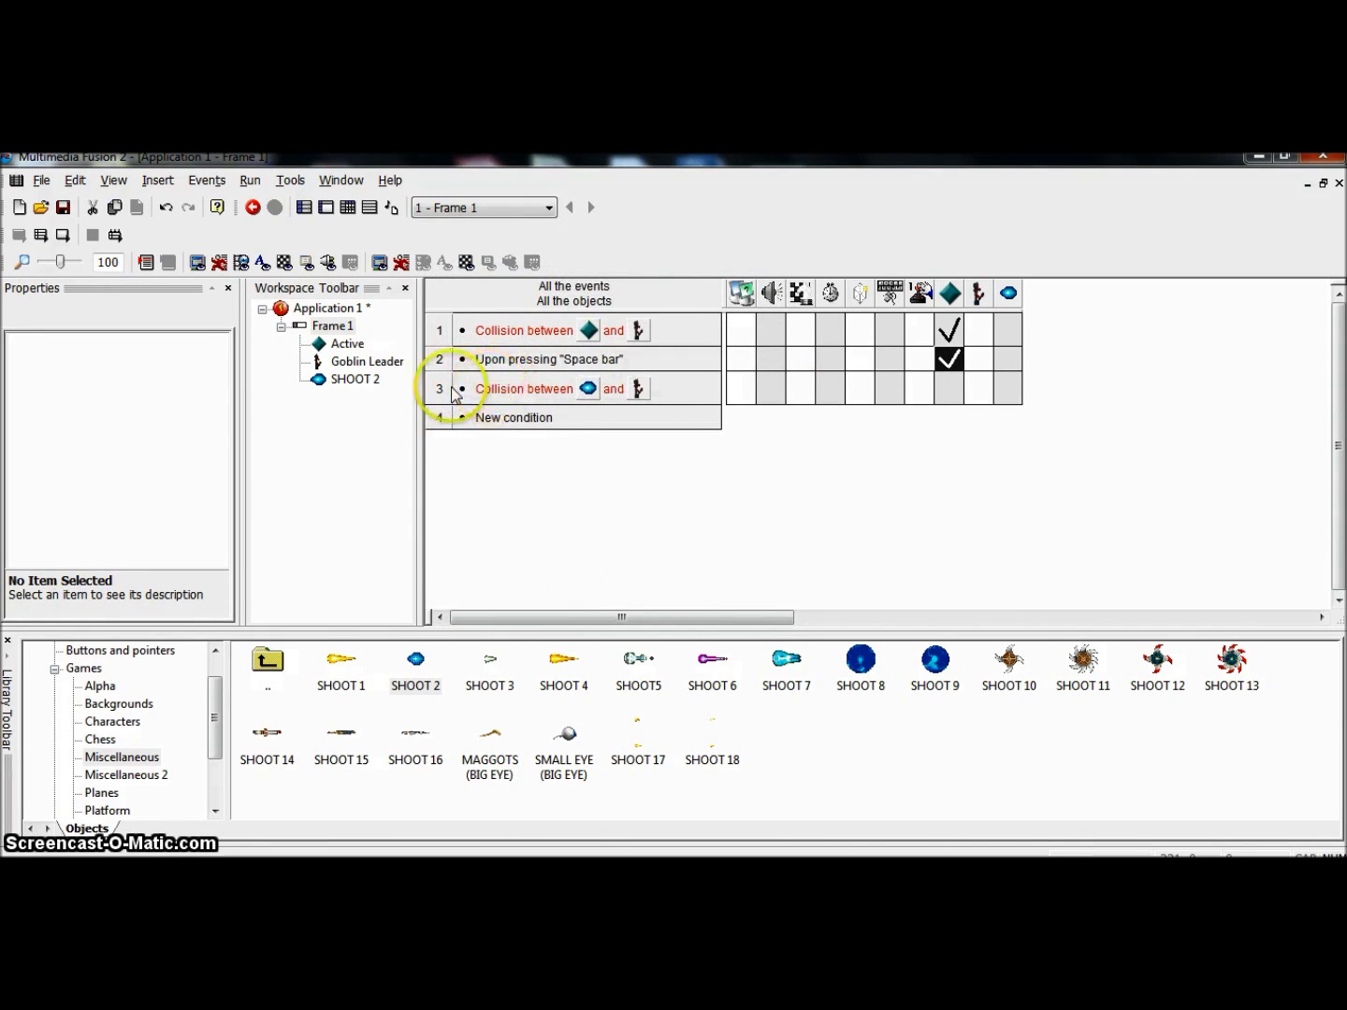
Add a Destroy action for the Goblin Leader to the SHOOT 2 collision event.
left_click(558, 393)
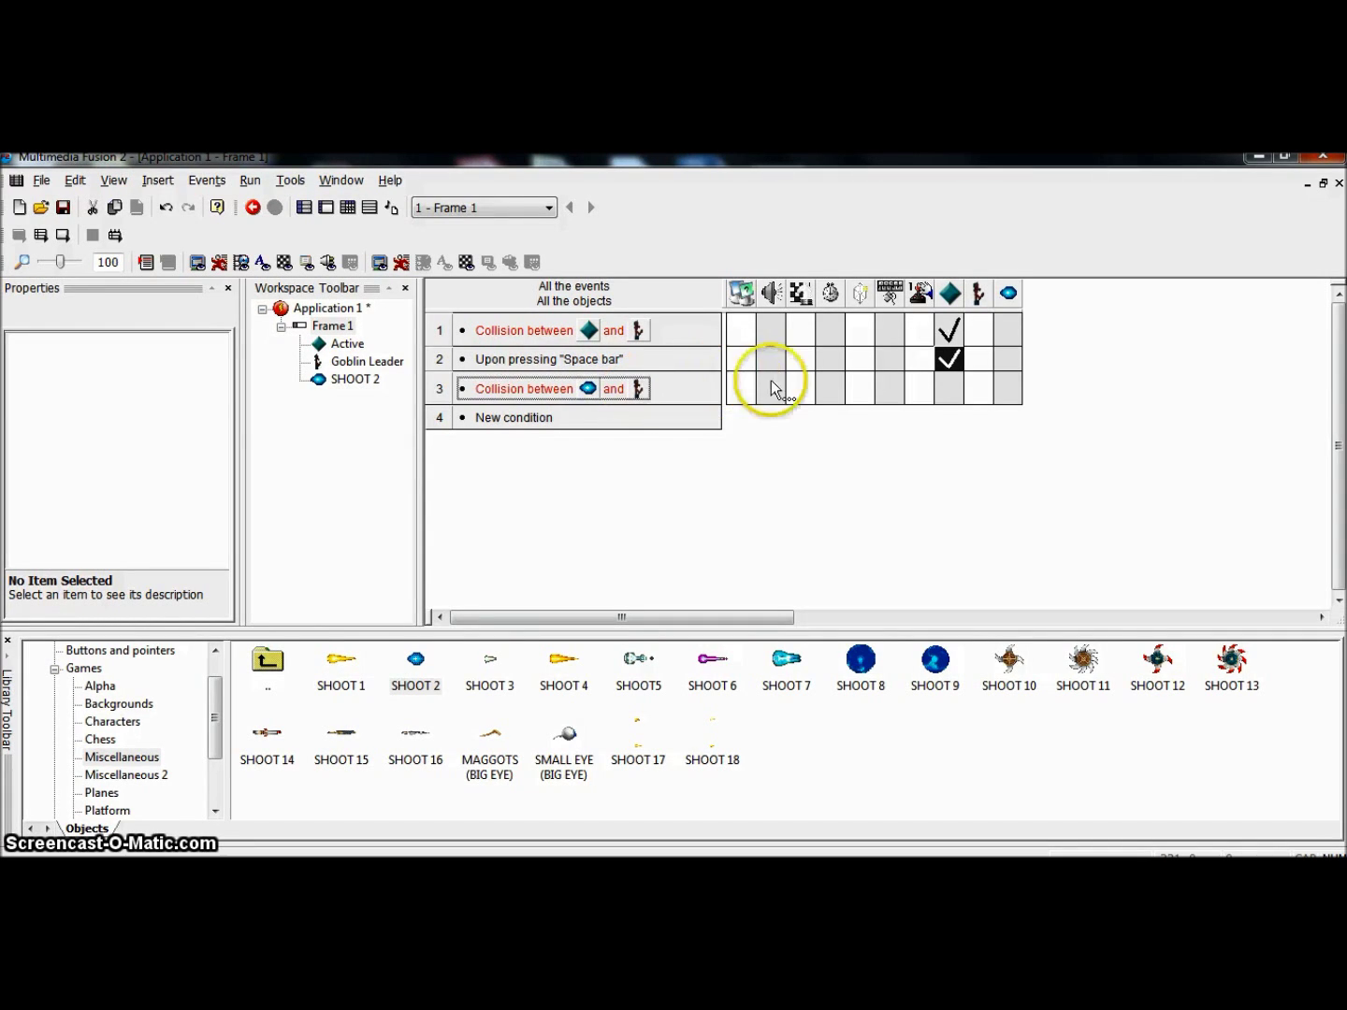
left_click(708, 401)
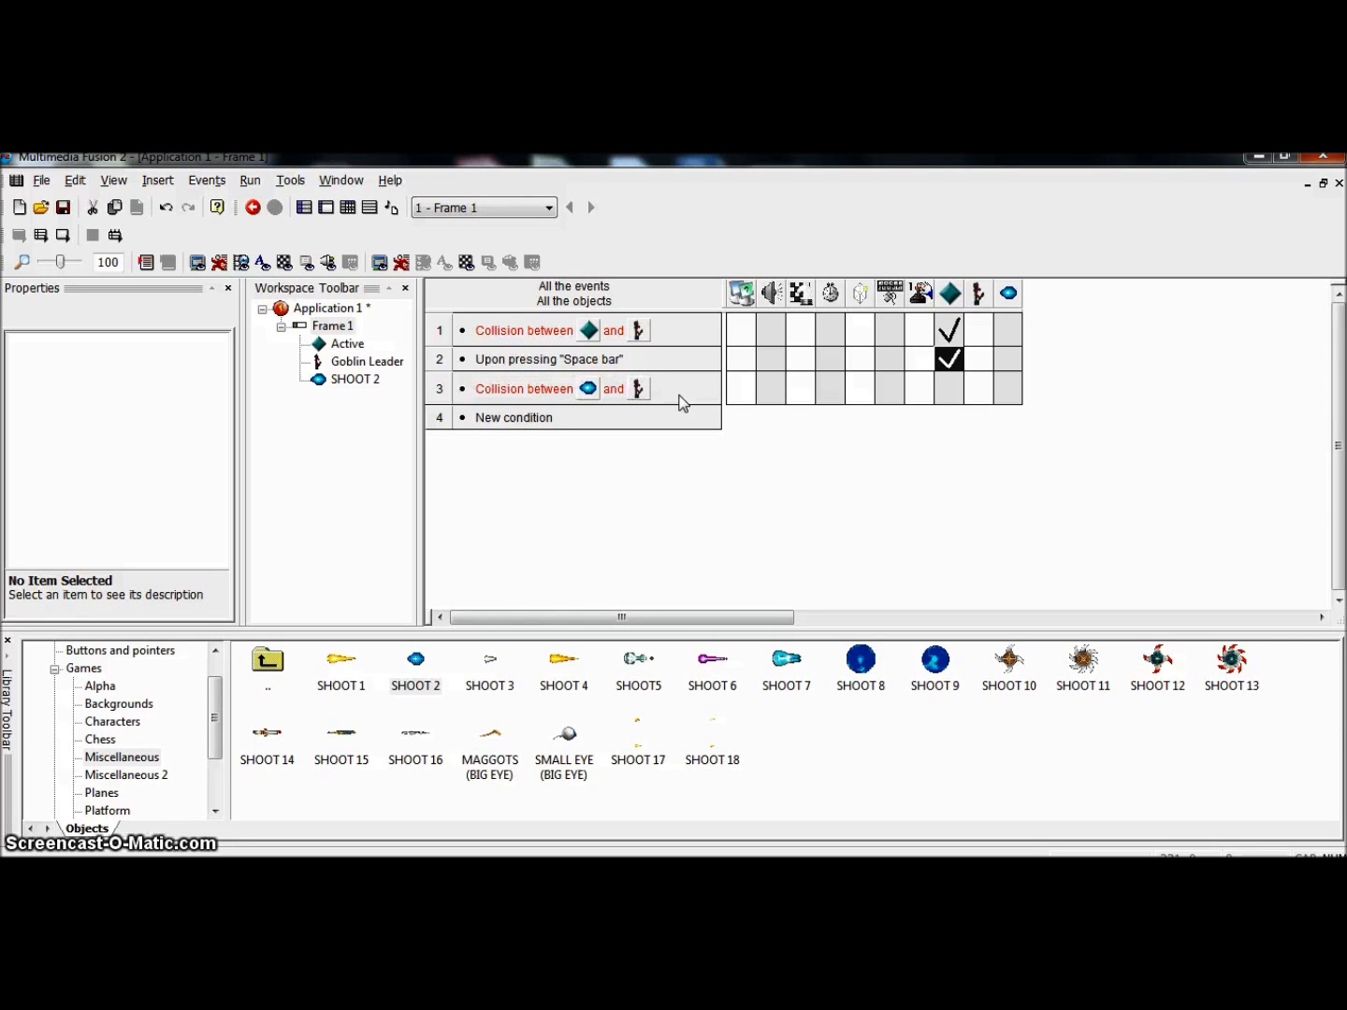
left_click(994, 337)
left_click(1061, 496)
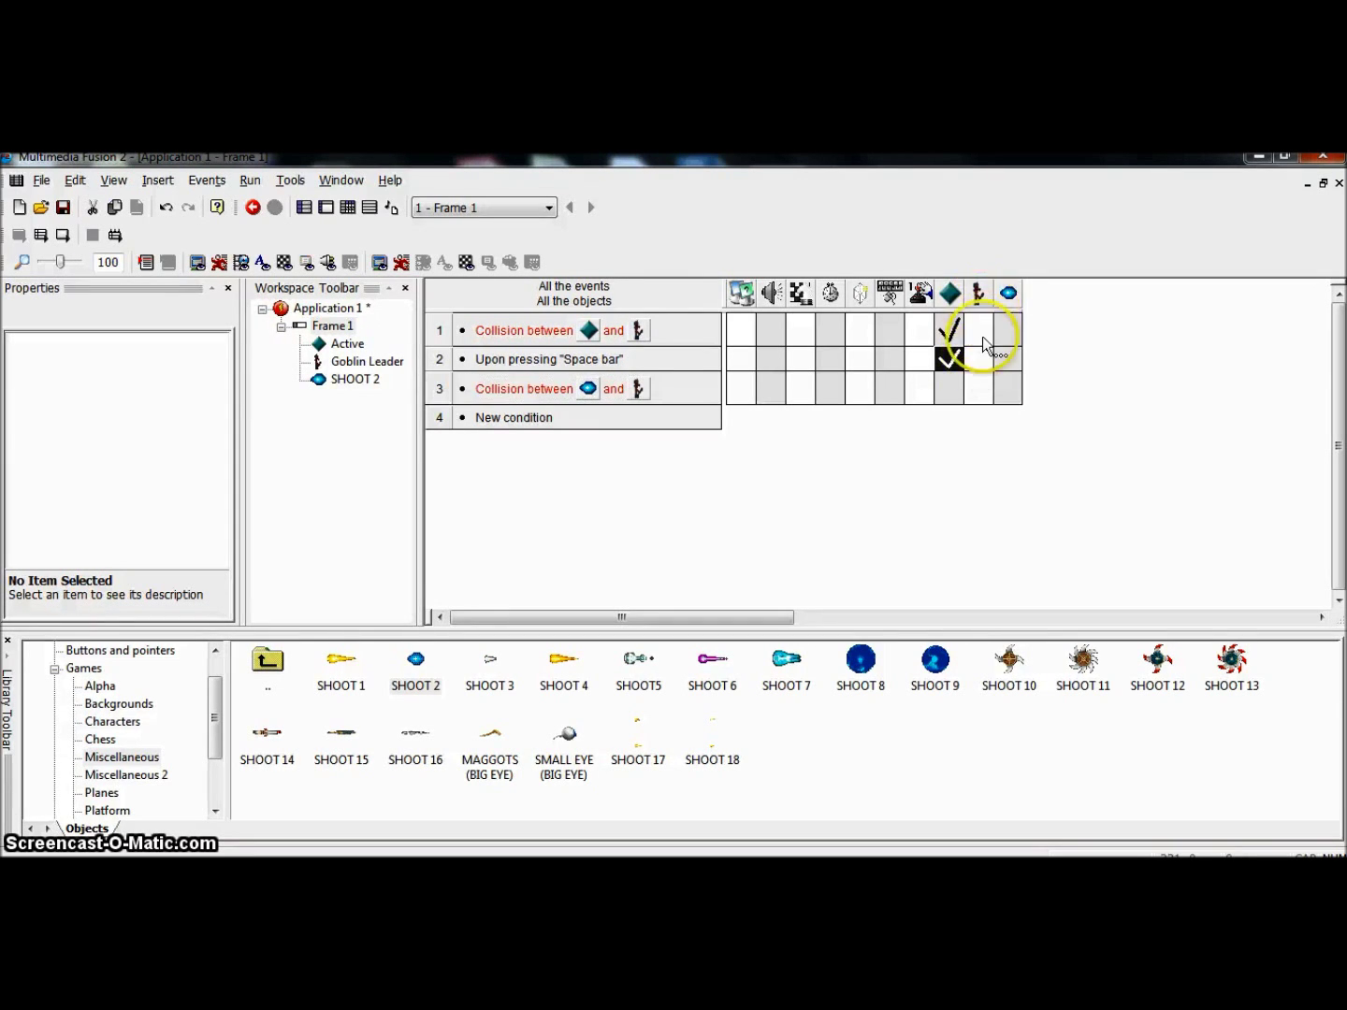
left_click(980, 394)
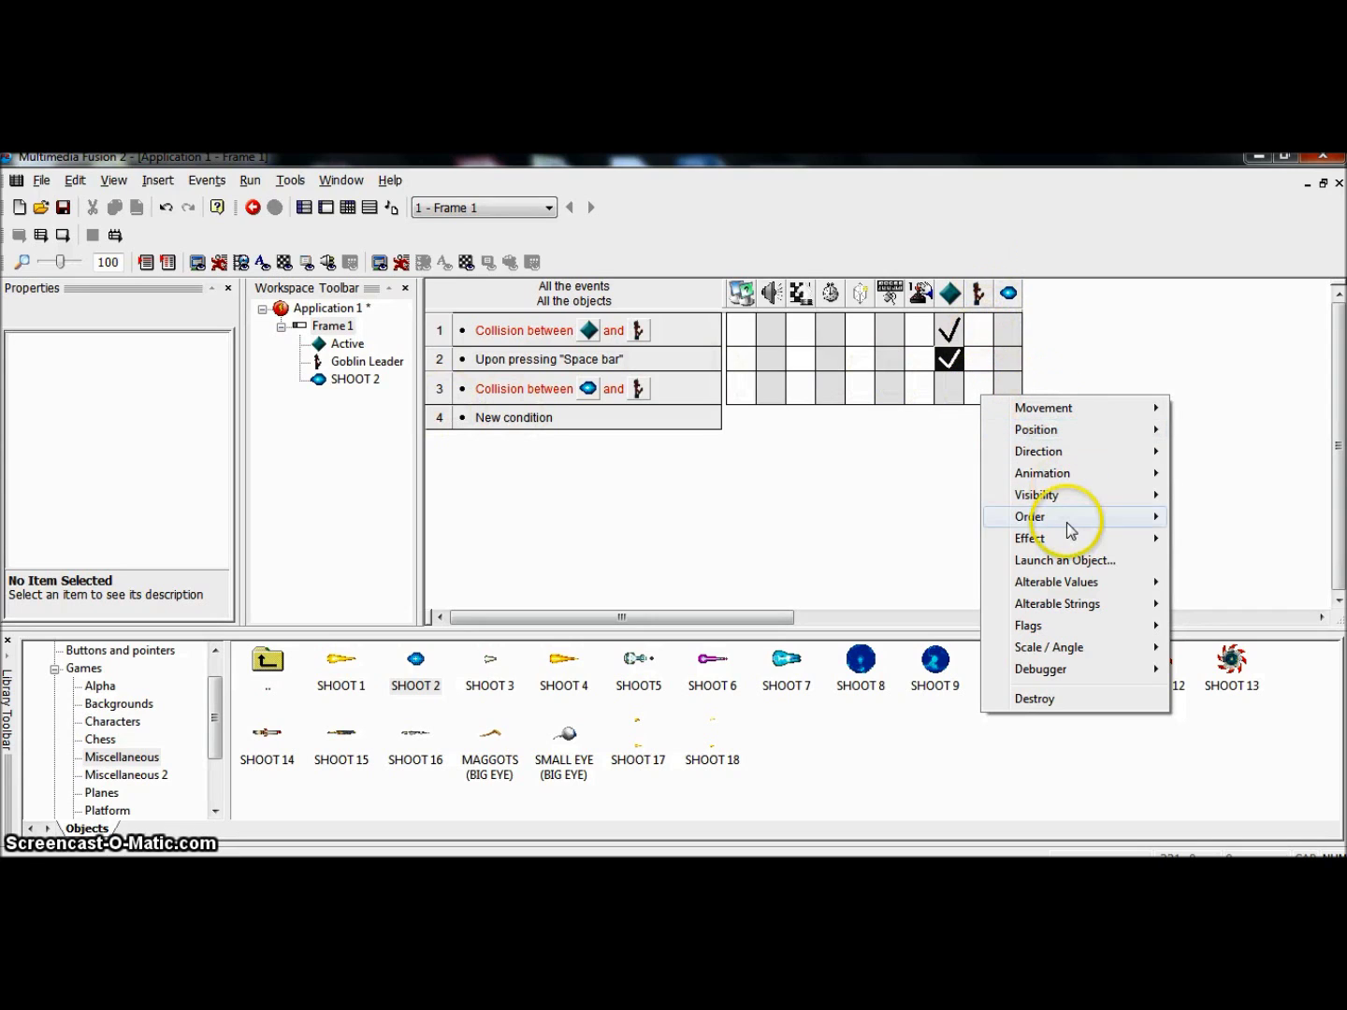
left_click(1056, 703)
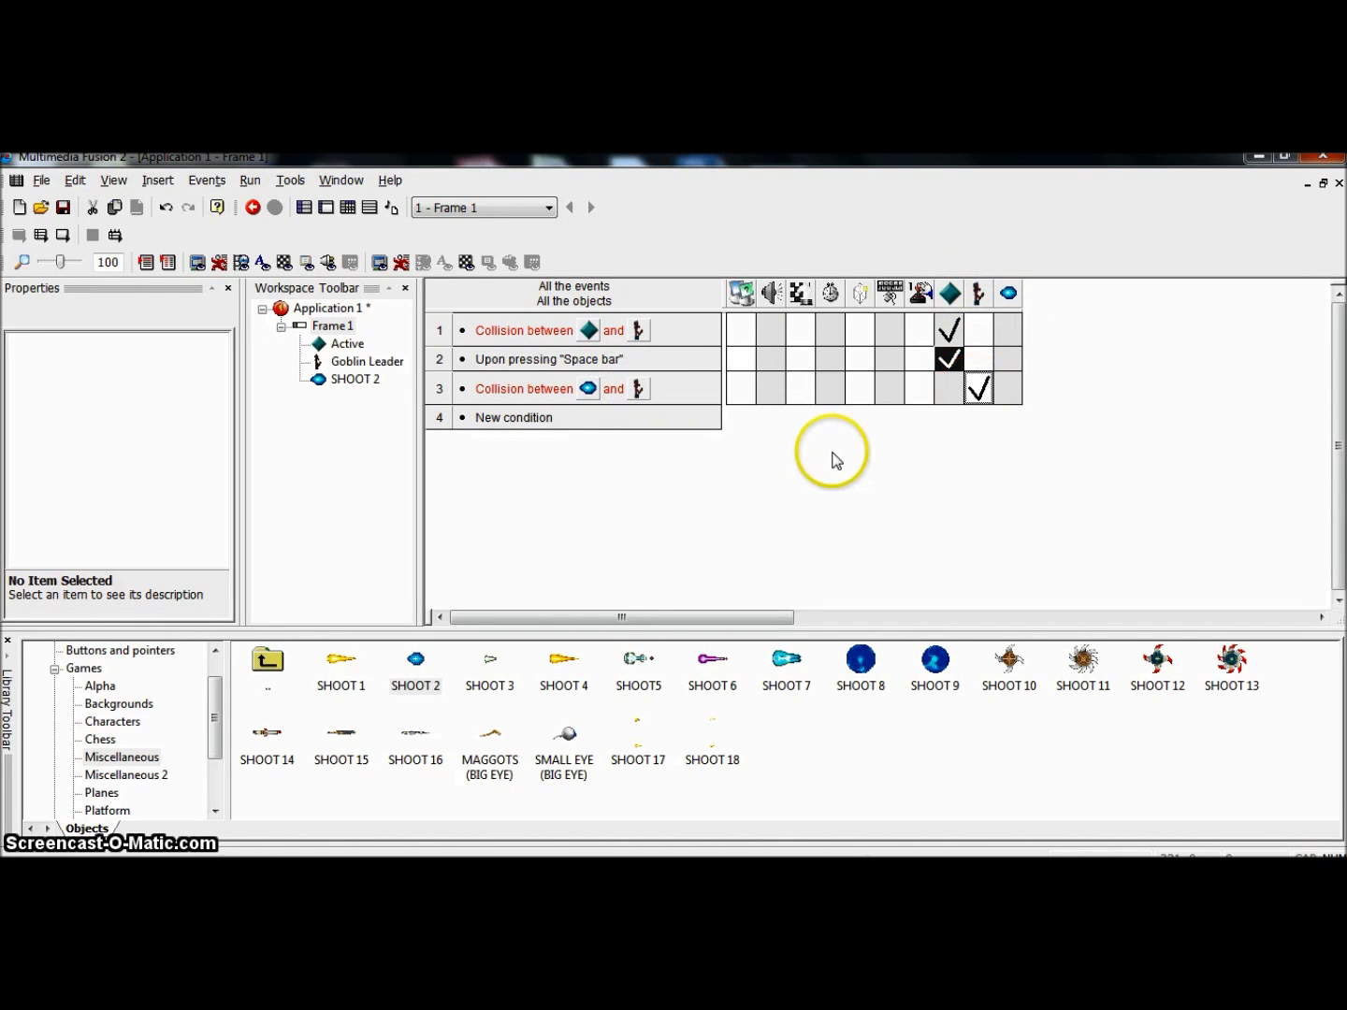
Run the frame, move the Active object and fire at the Goblin Leader to test the Destroy action, and close the test window.
key("F7")
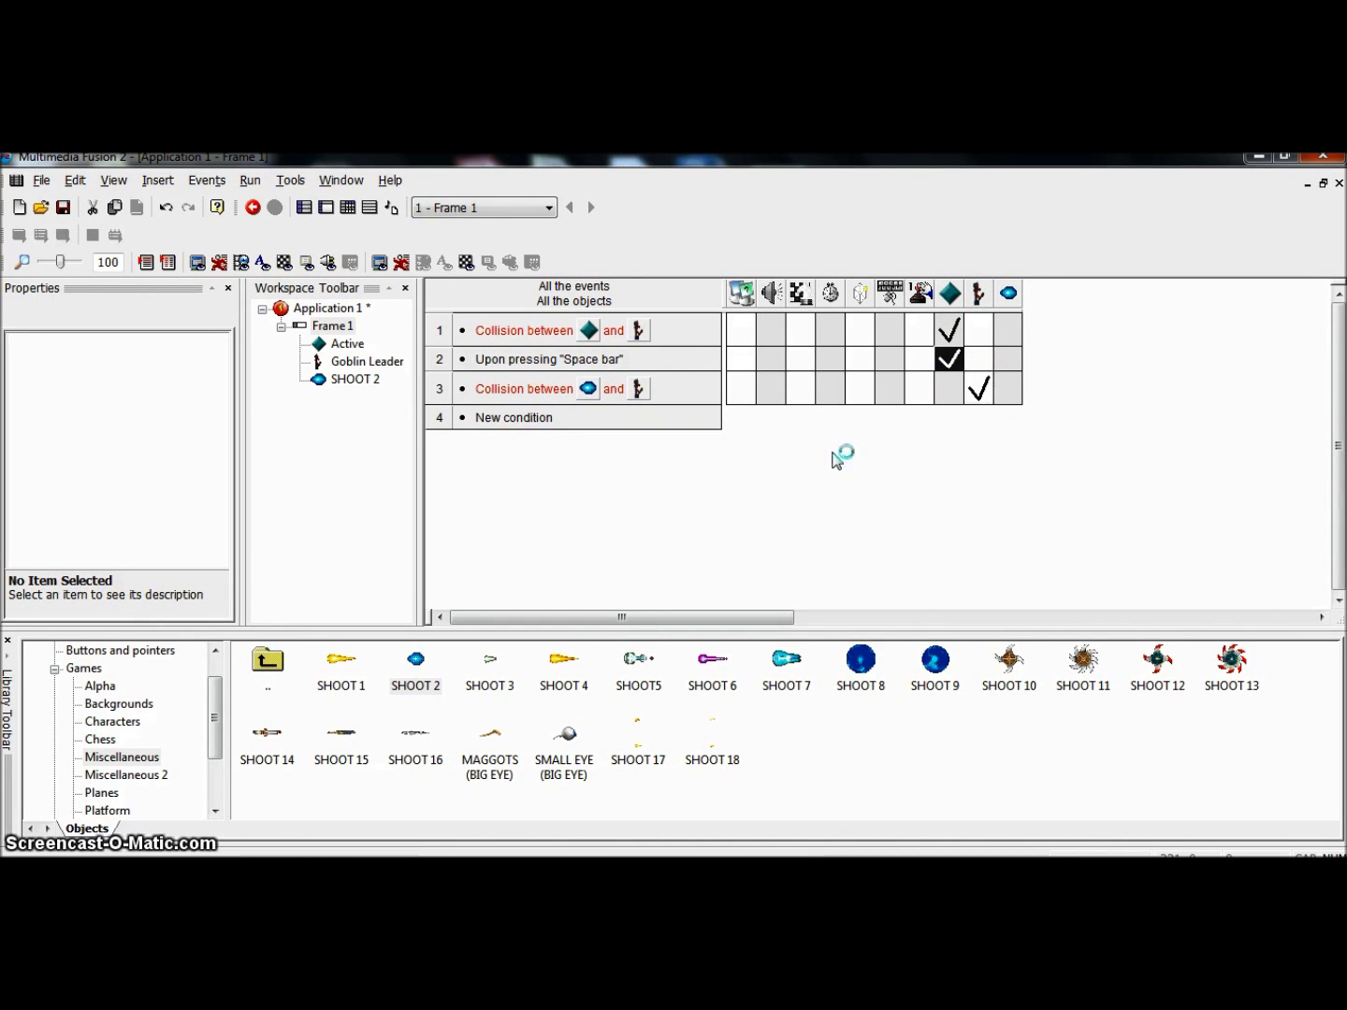
key("Left")
key("Right")
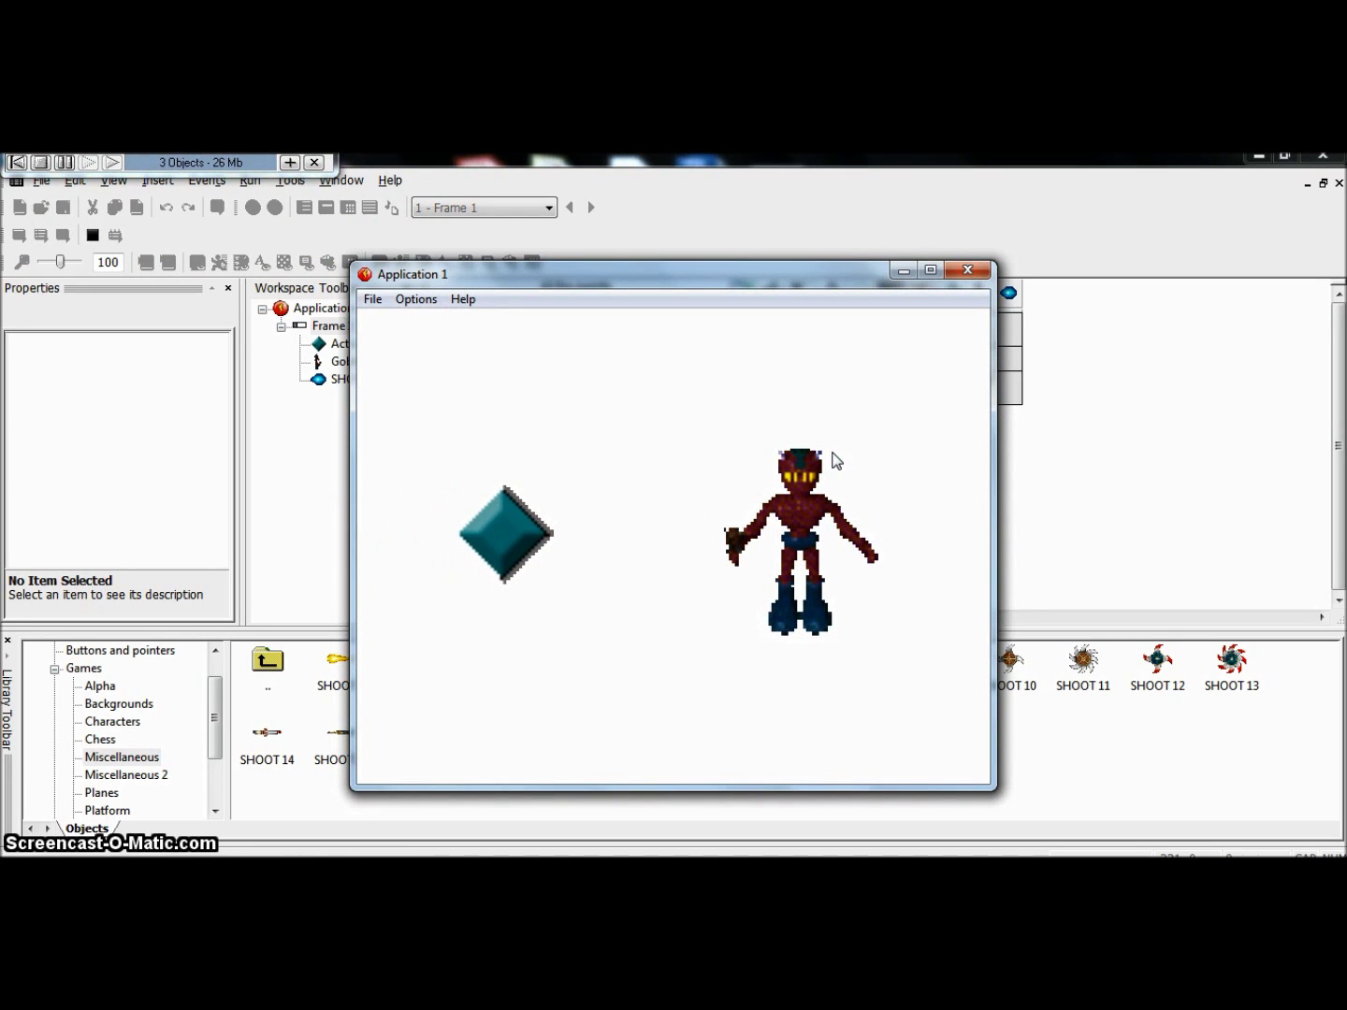
key("space")
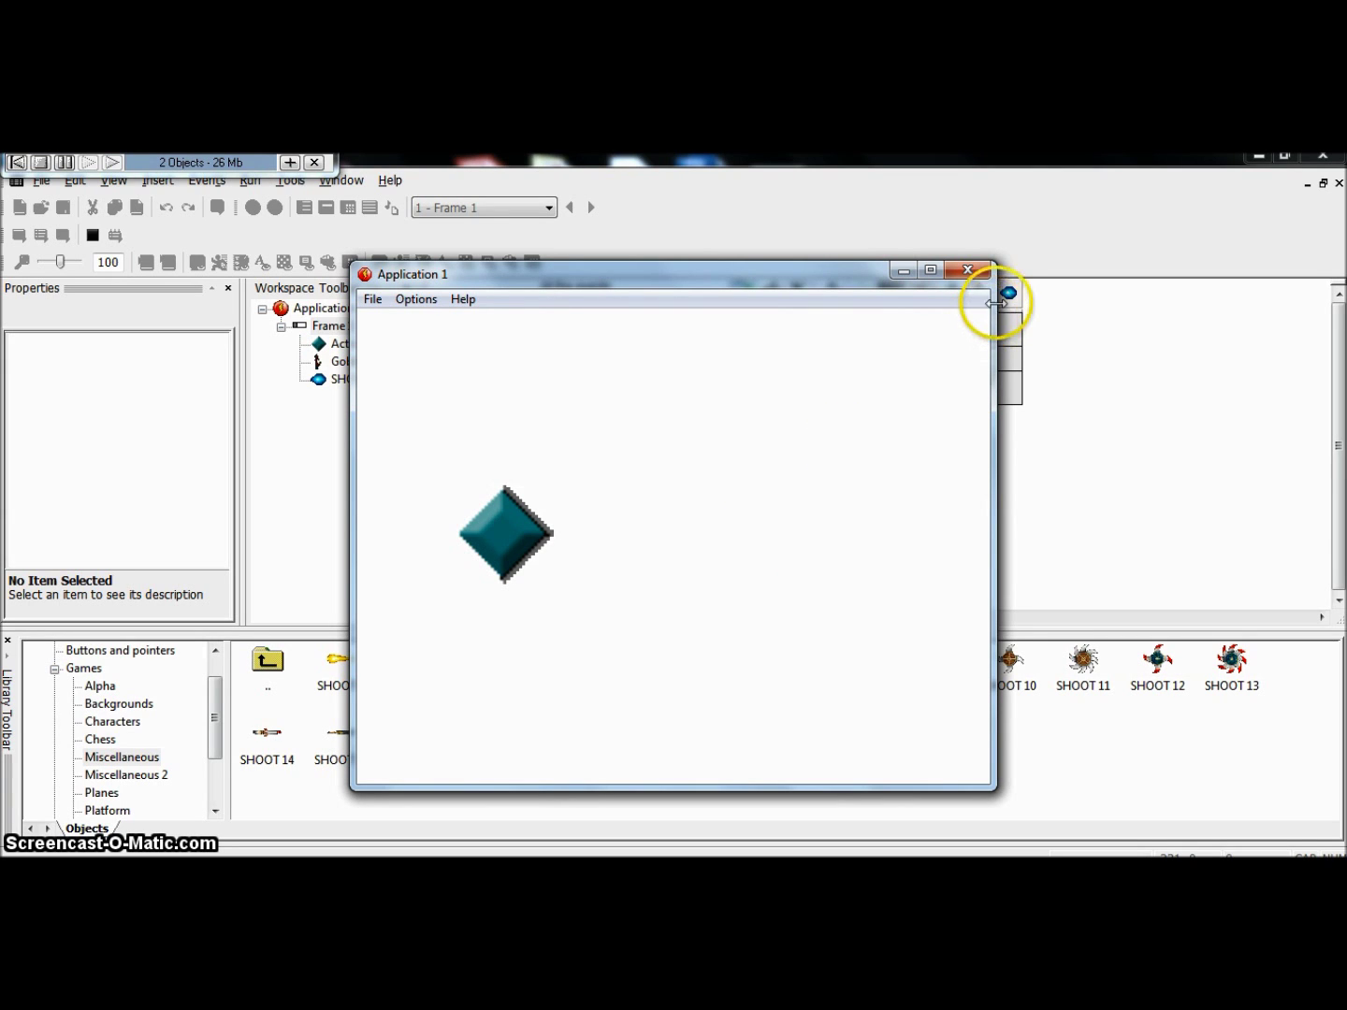
left_click(985, 277)
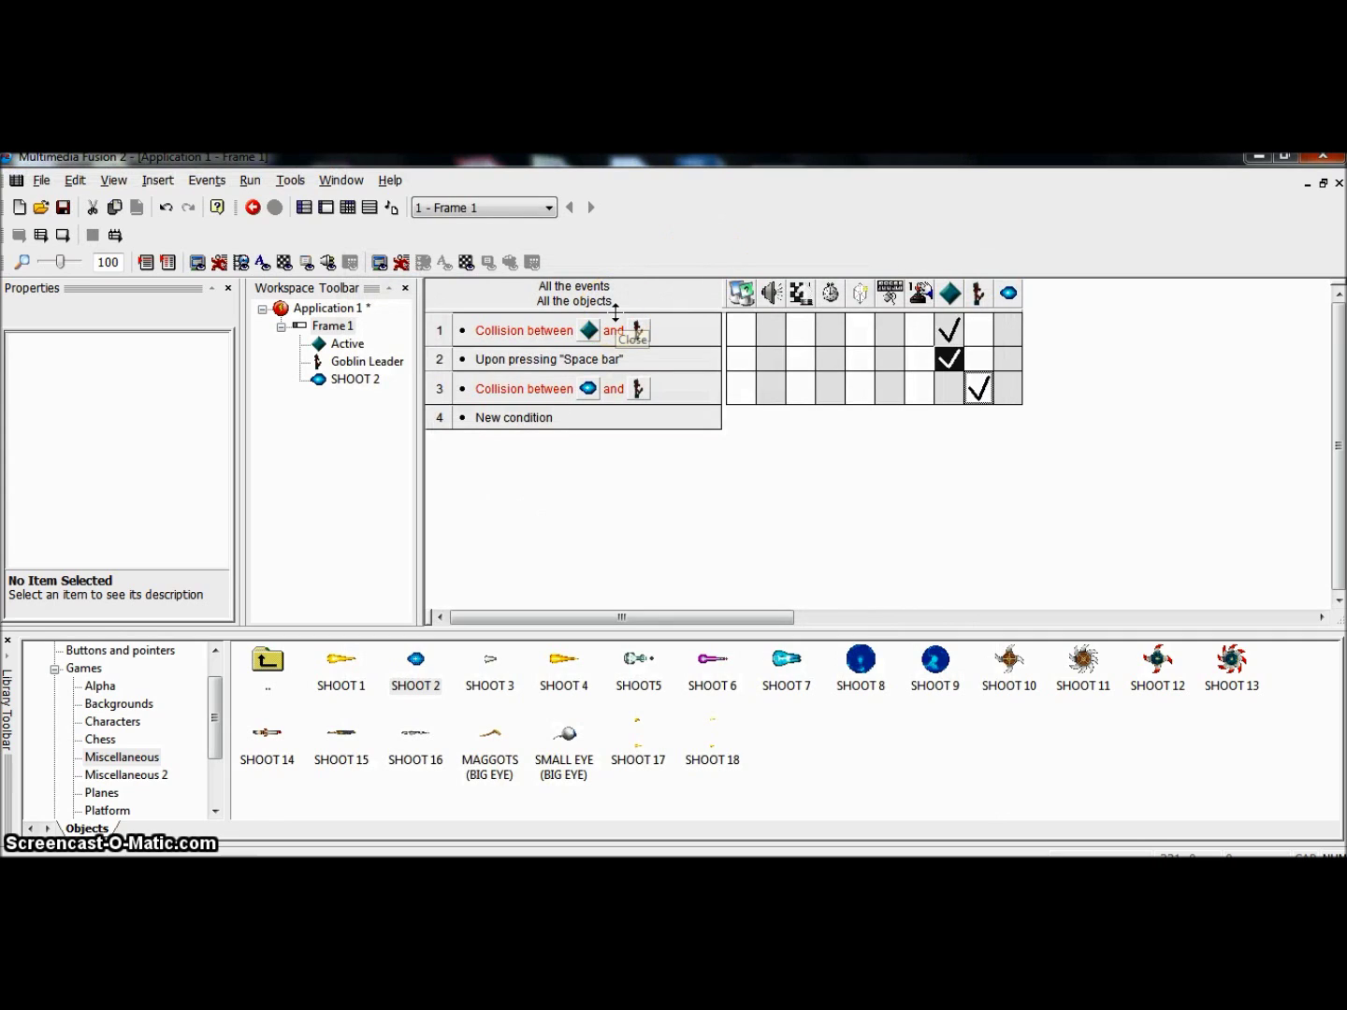